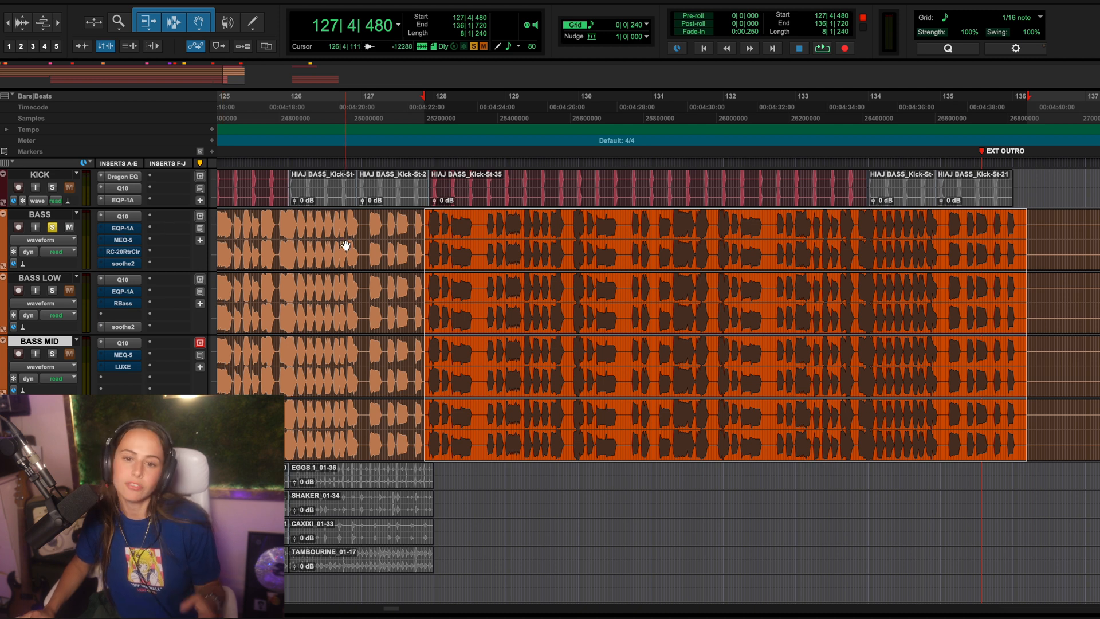
Step: Take the Pultec EQP-1A and the MEQ-5 with its Bass Growl preset out of bypass on the BASS track
click(132, 229)
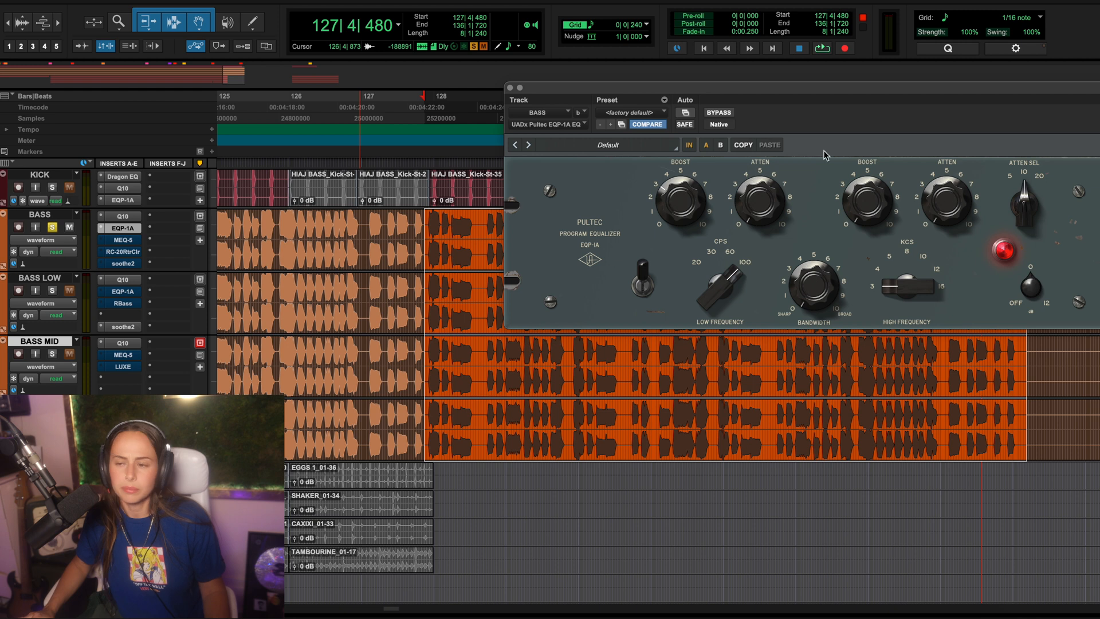
click(122, 240)
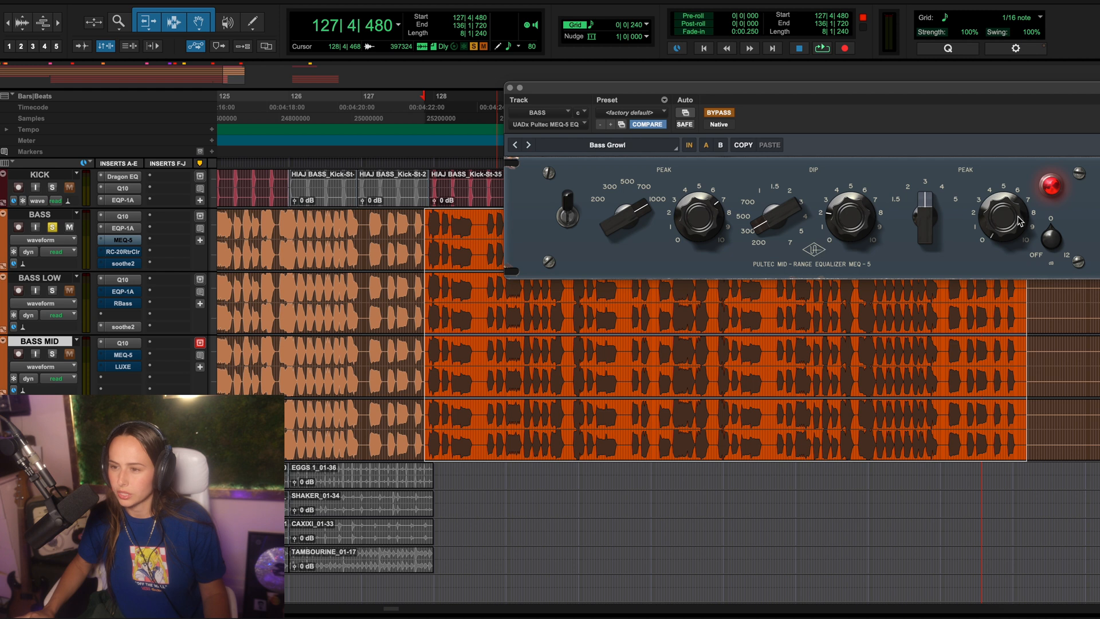
super+click(120, 241)
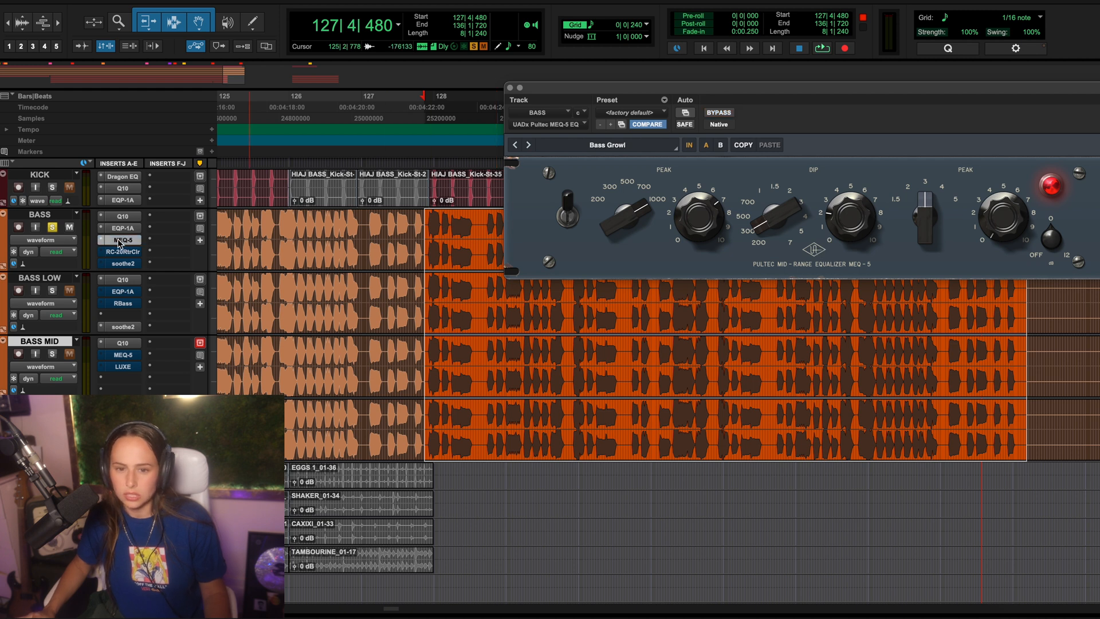
Step: Loop the selected passage and compare the BASS track with its EQP-1A bypassed and active
click(122, 228)
key(space)
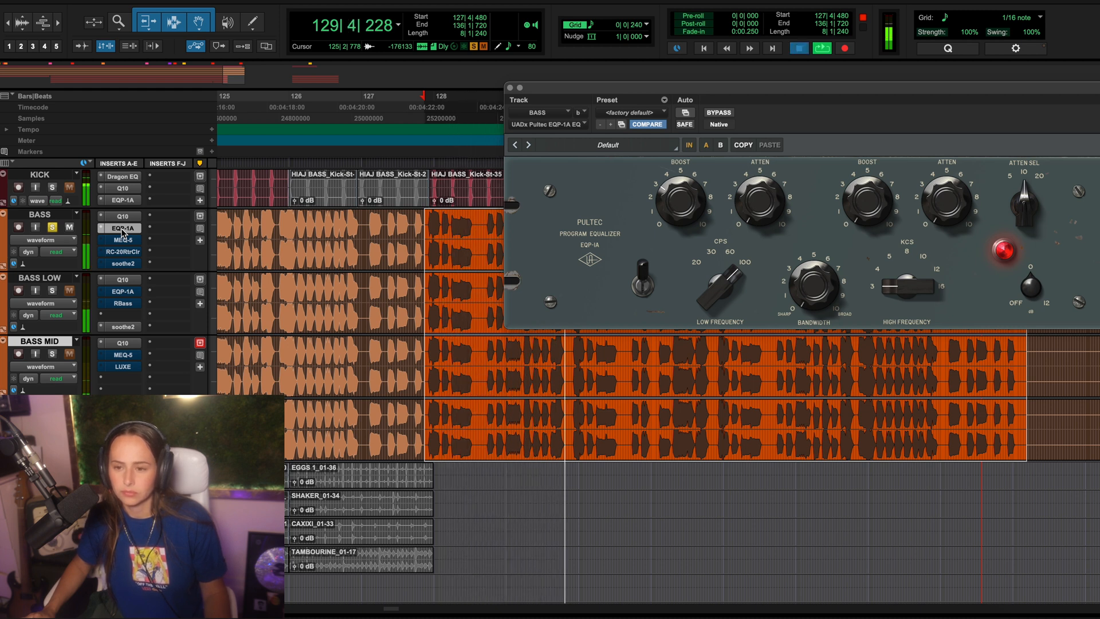
super+click(122, 229)
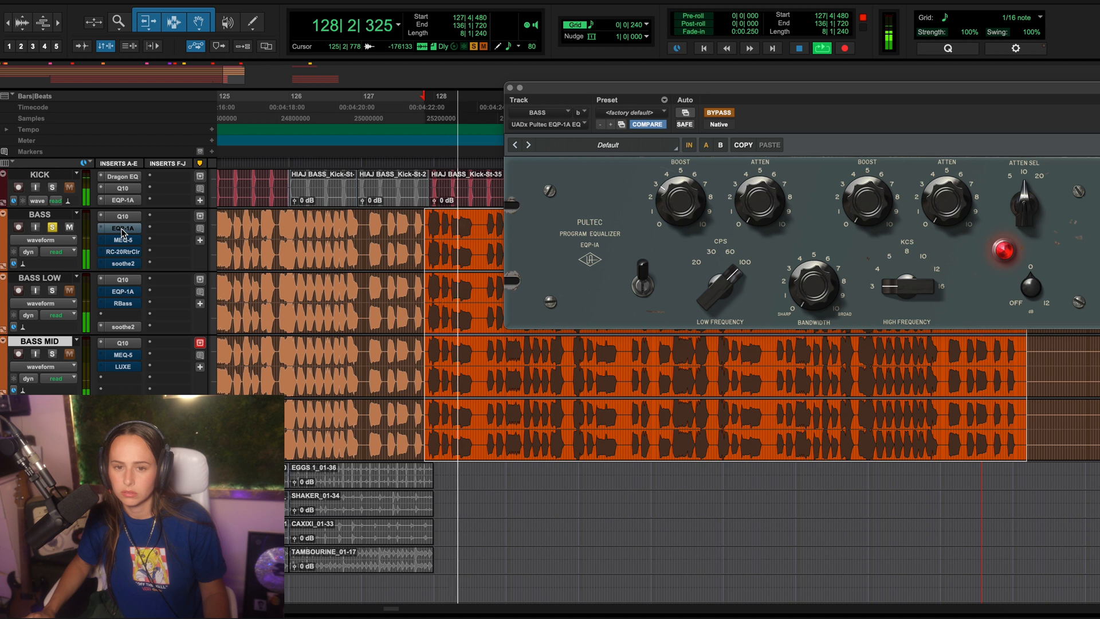
click(121, 229)
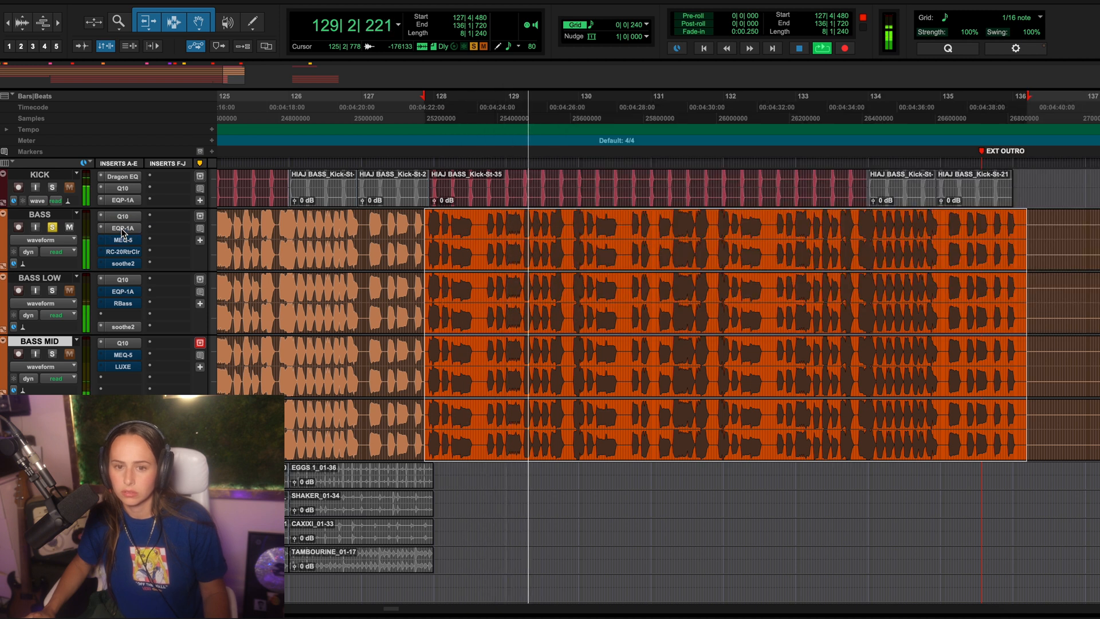
click(122, 228)
key(space)
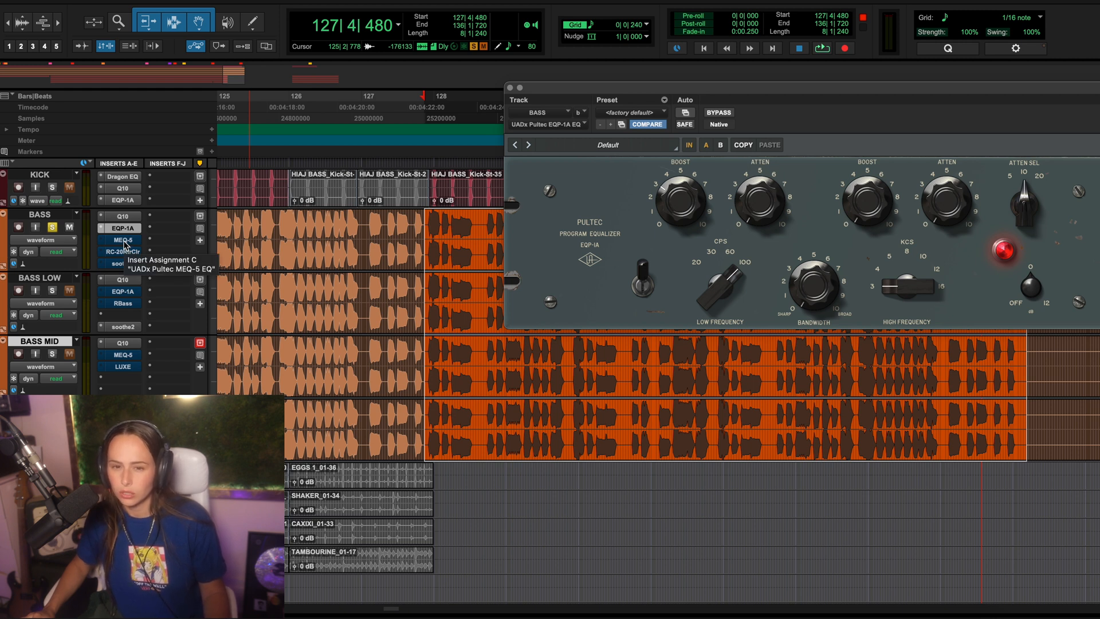
Step: Compare the BASS track with its MEQ-5 bypassed and active during looped playback, and leave the equalizer active
click(124, 241)
click(124, 240)
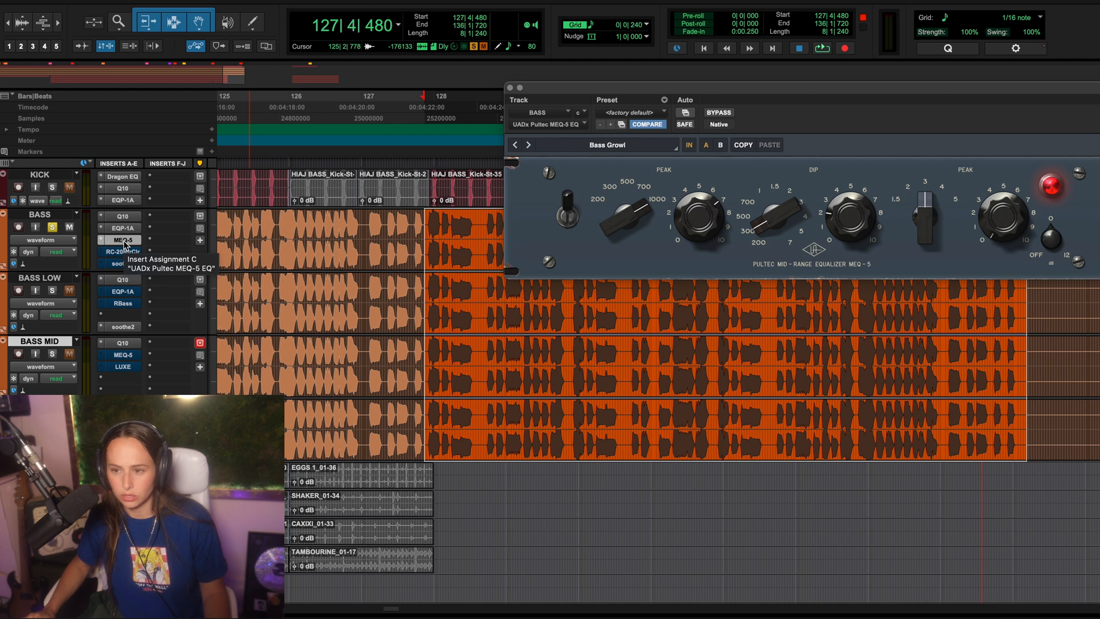
key(space)
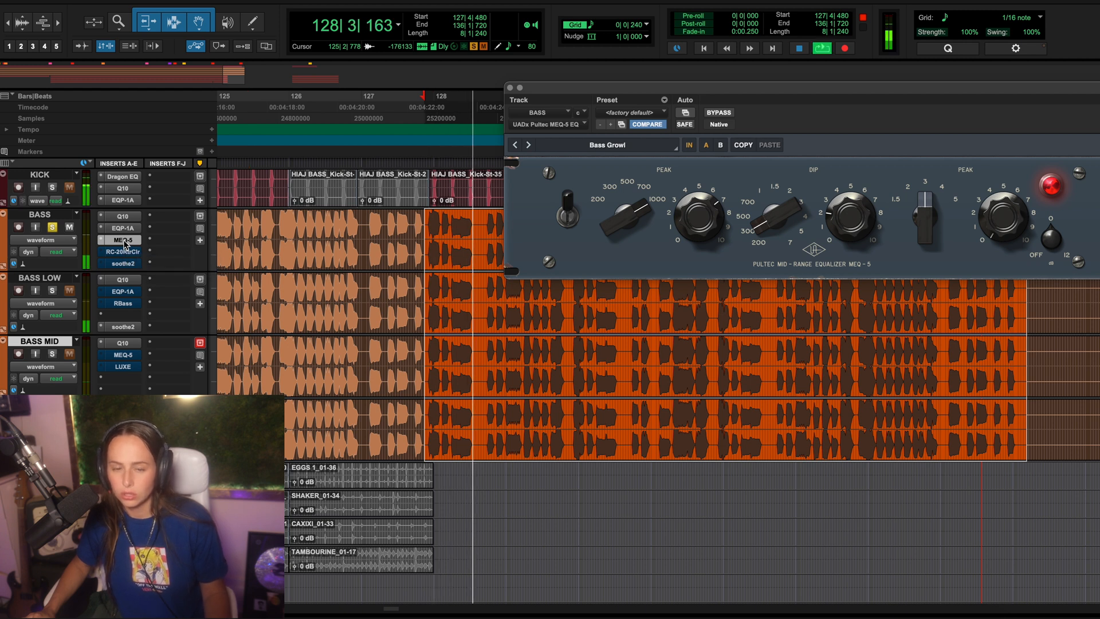
super+click(124, 241)
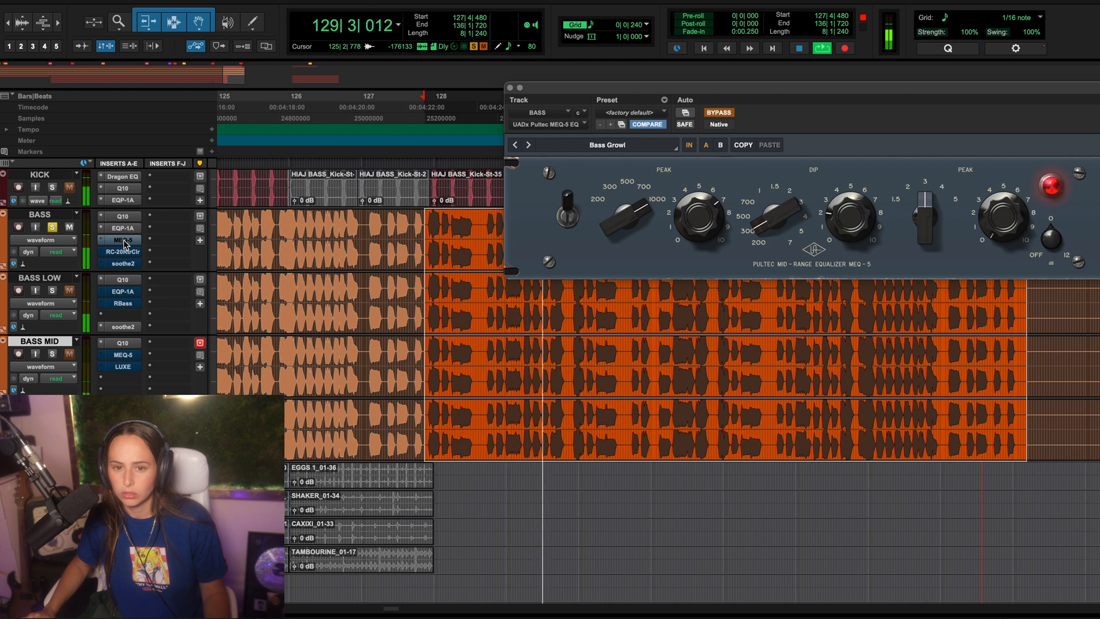
super+click(122, 239)
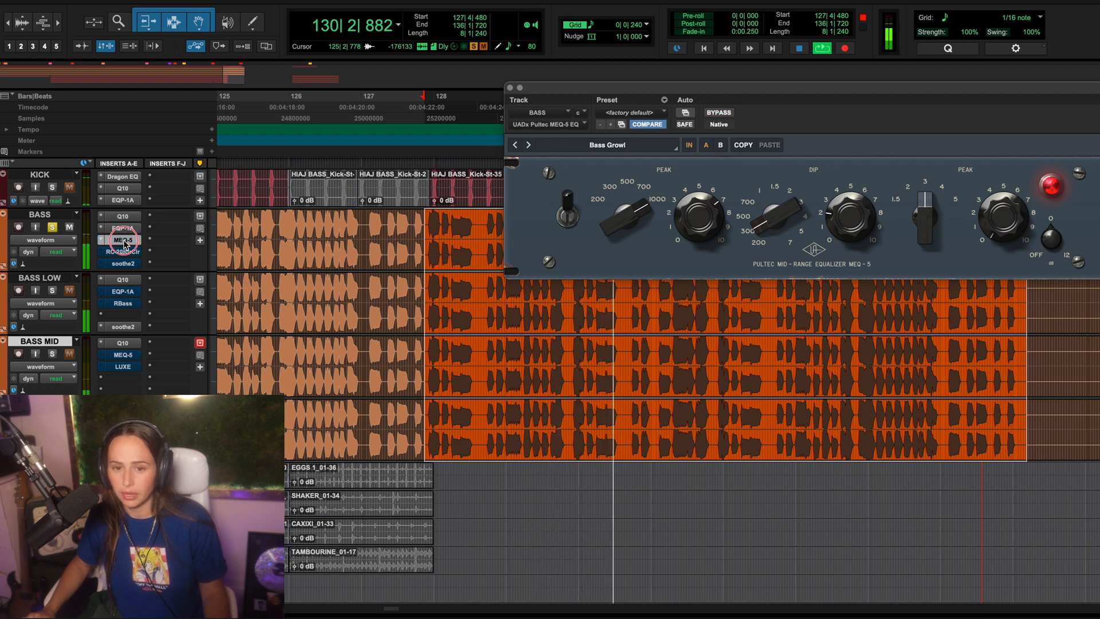
key(space)
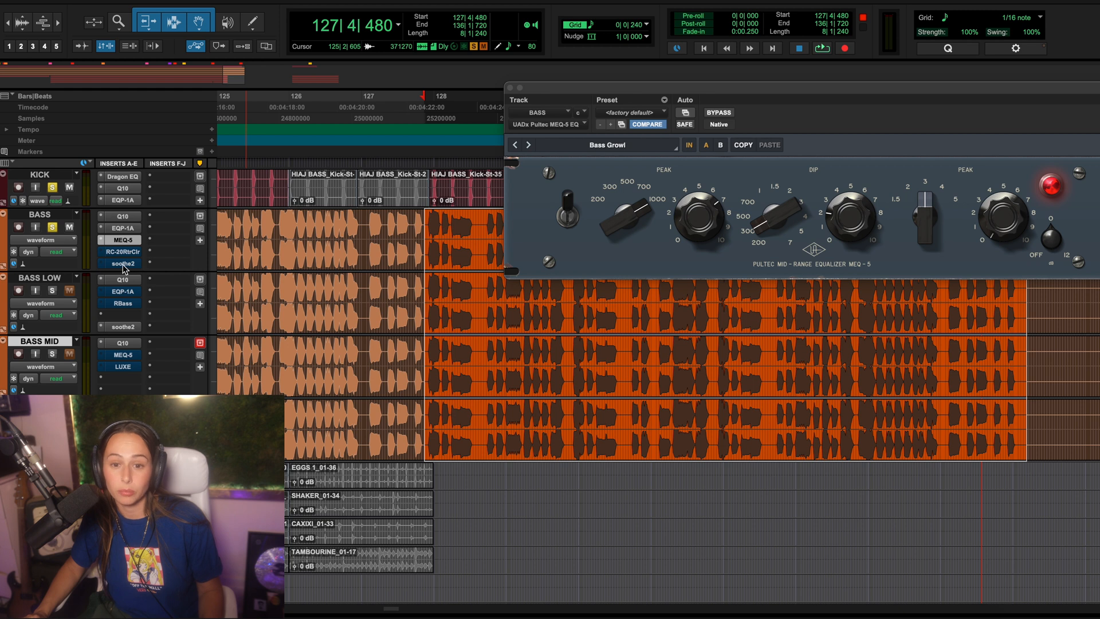
Step: Play the kick and bass together, activate soothe2 on the BASS track during playback, and close the plug-in
key(space)
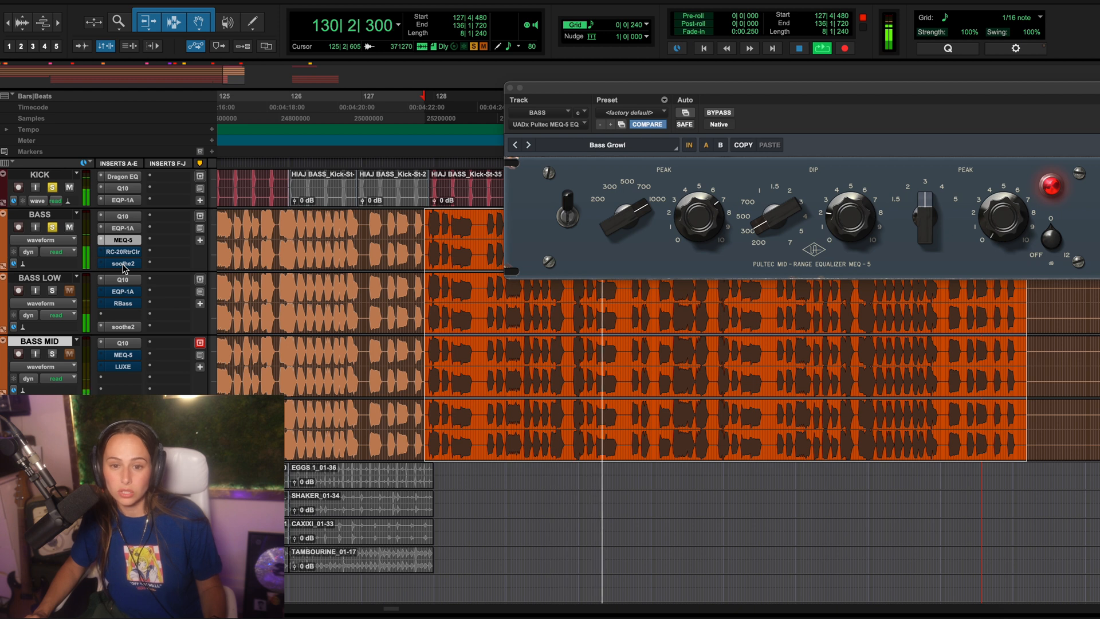
click(123, 264)
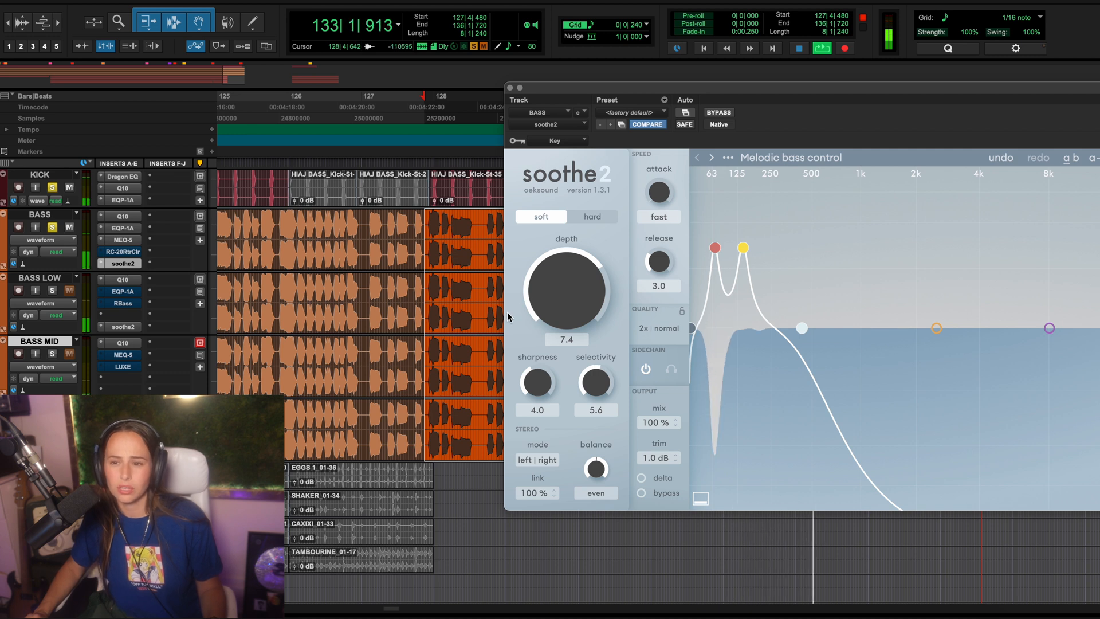
key(space)
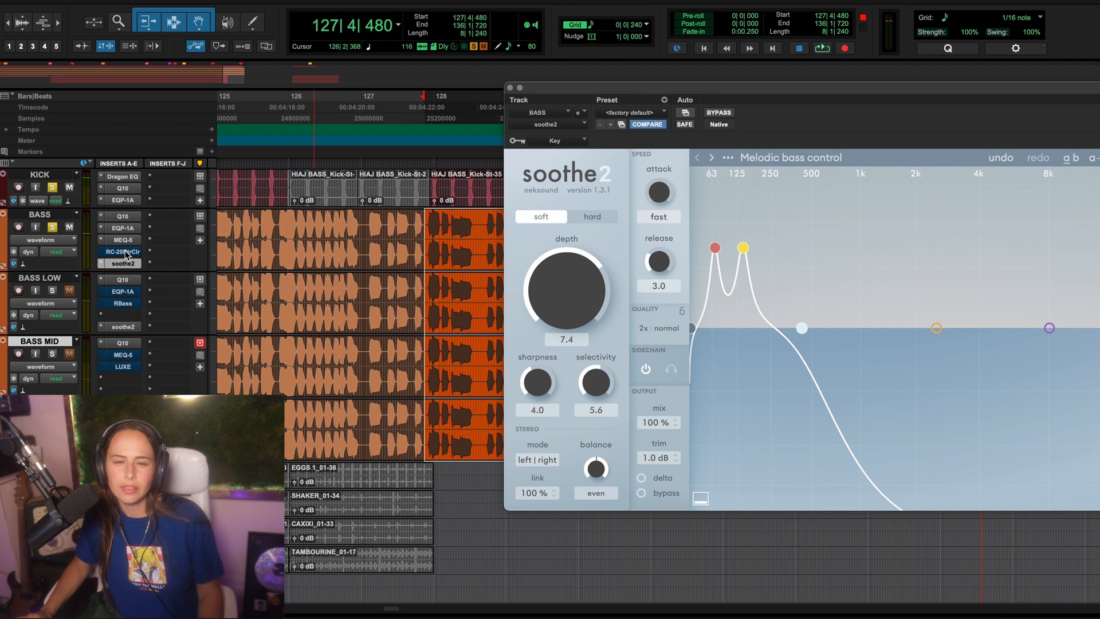
click(510, 88)
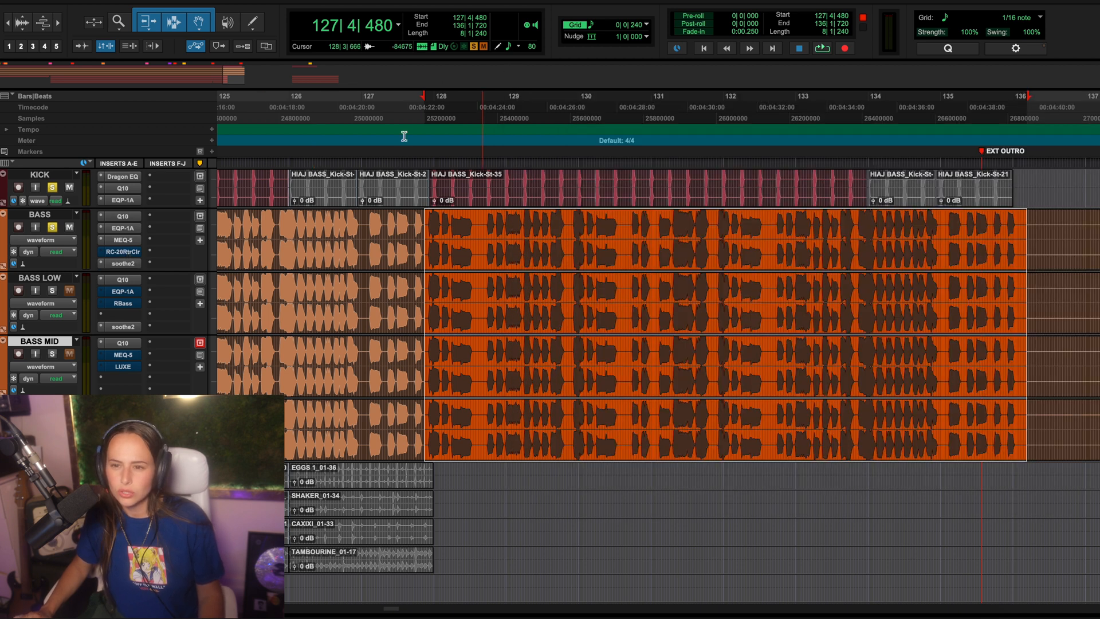
Step: Activate RC-20 Retro Color on the BASS track and enable its Digital and Space modules during playback
click(123, 252)
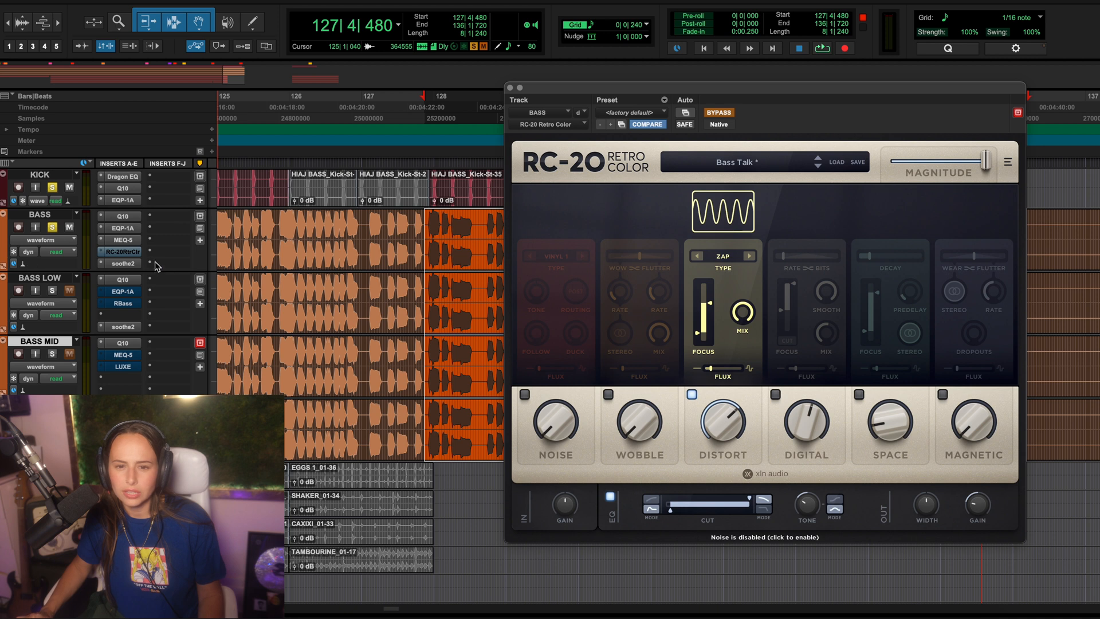
key(space)
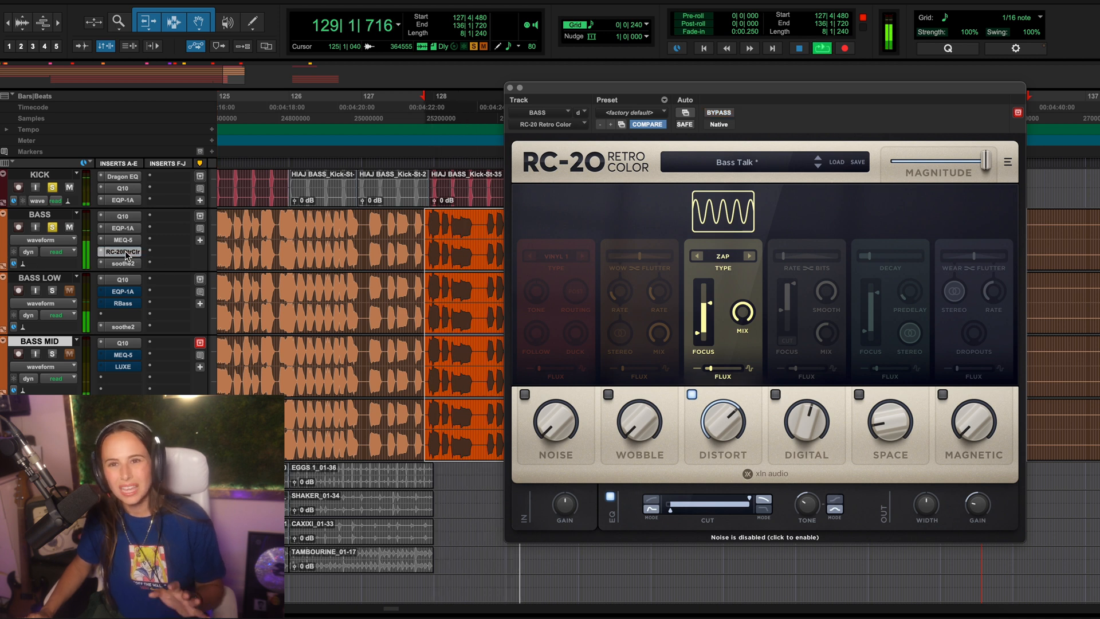
click(776, 394)
click(859, 394)
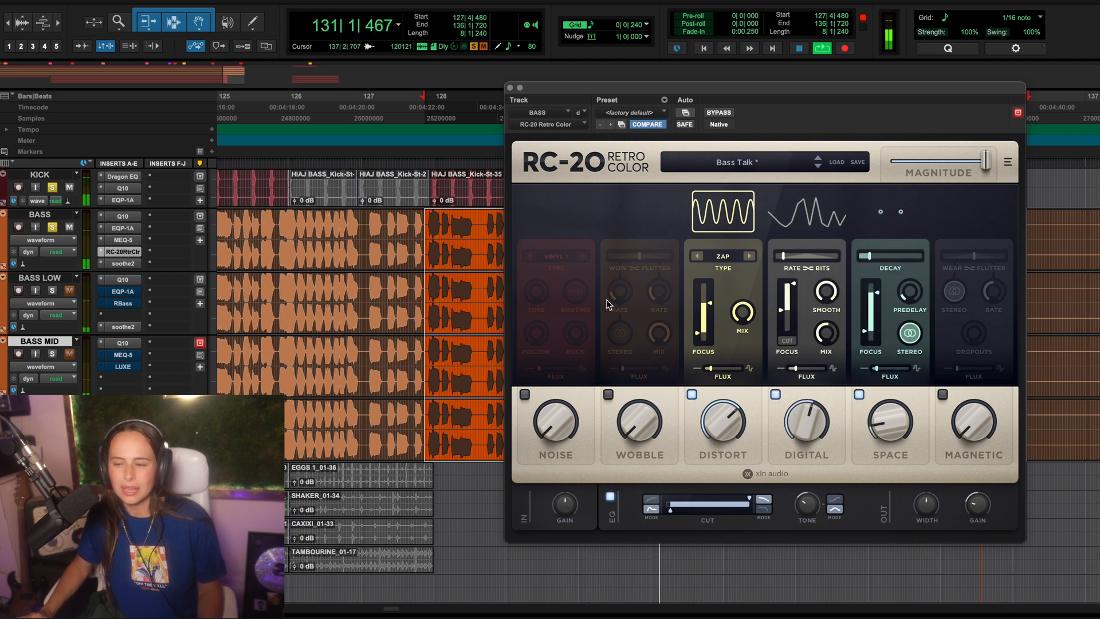
Step: Bypass RC-20 Retro Color on the BASS track, stop playback, and close the plug-in
super+click(126, 253)
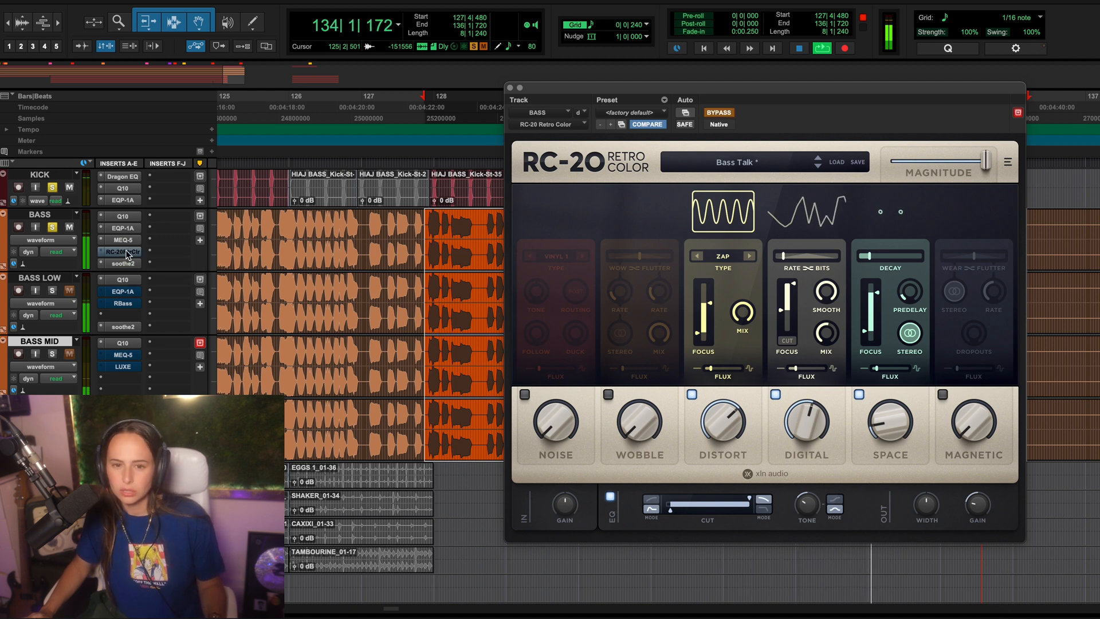
key(space)
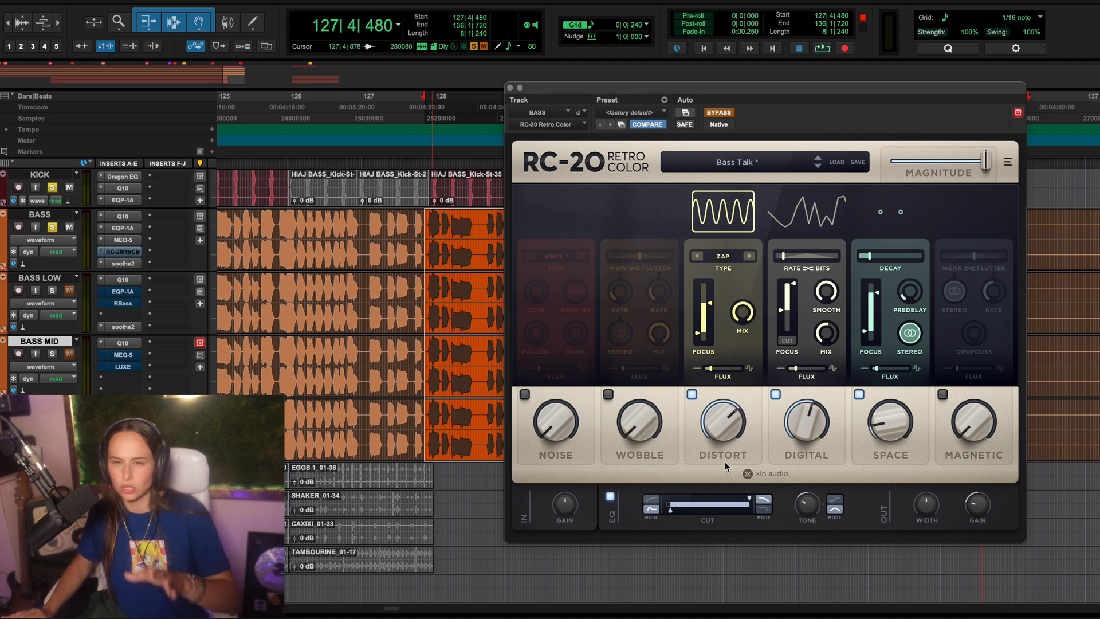
click(510, 89)
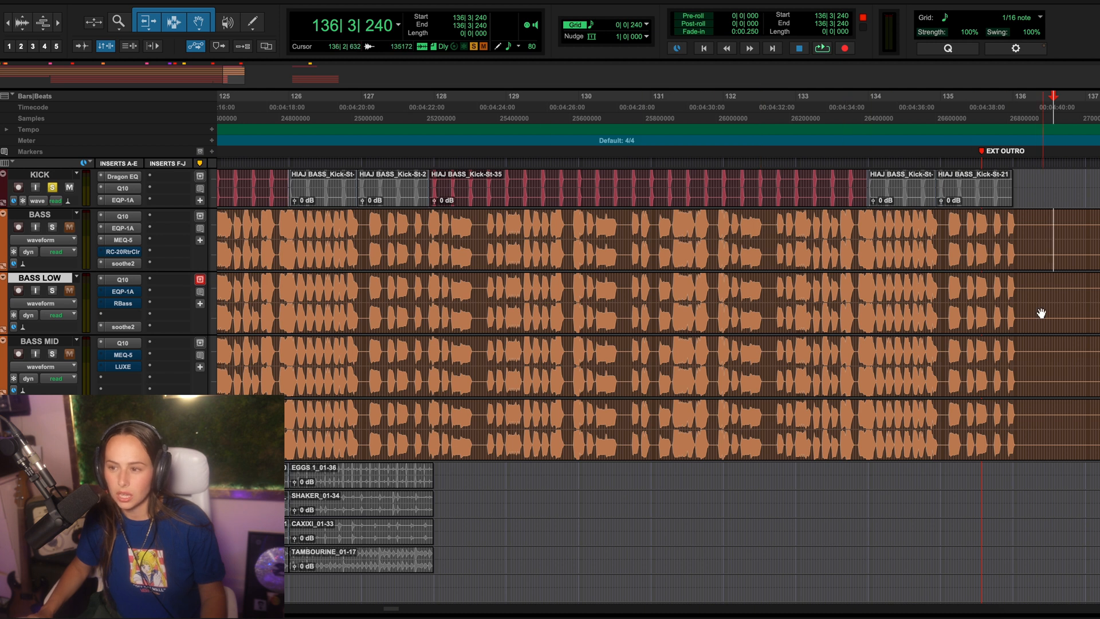
Step: Recolour BASS LOW, BASS MID and the bass track below them golden yellow with the Color Palette
shift+click(35, 404)
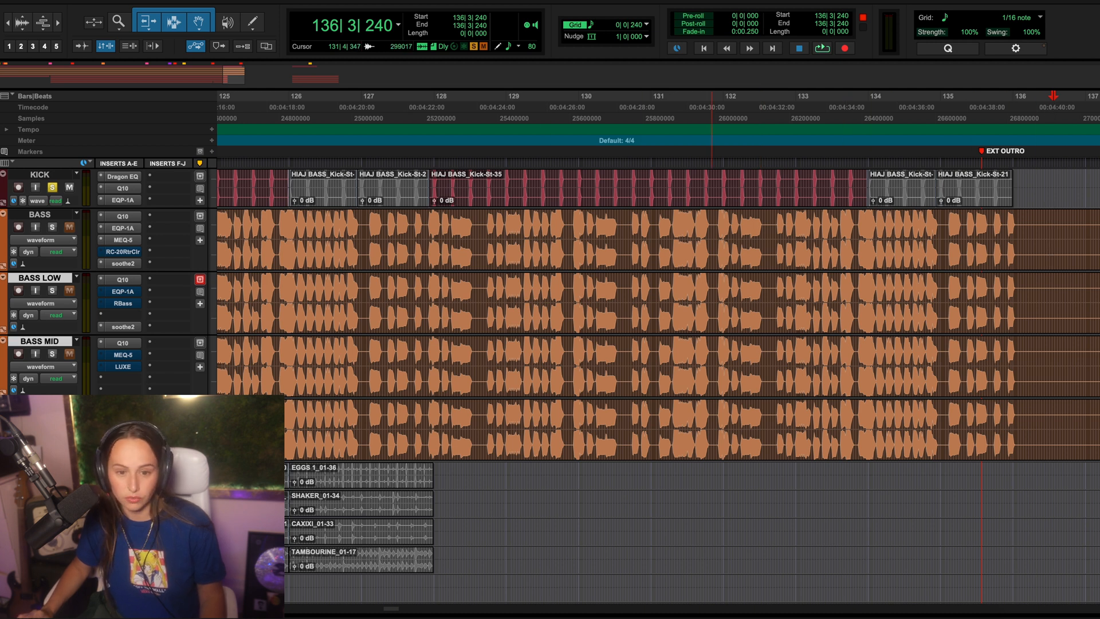
double_click(3, 421)
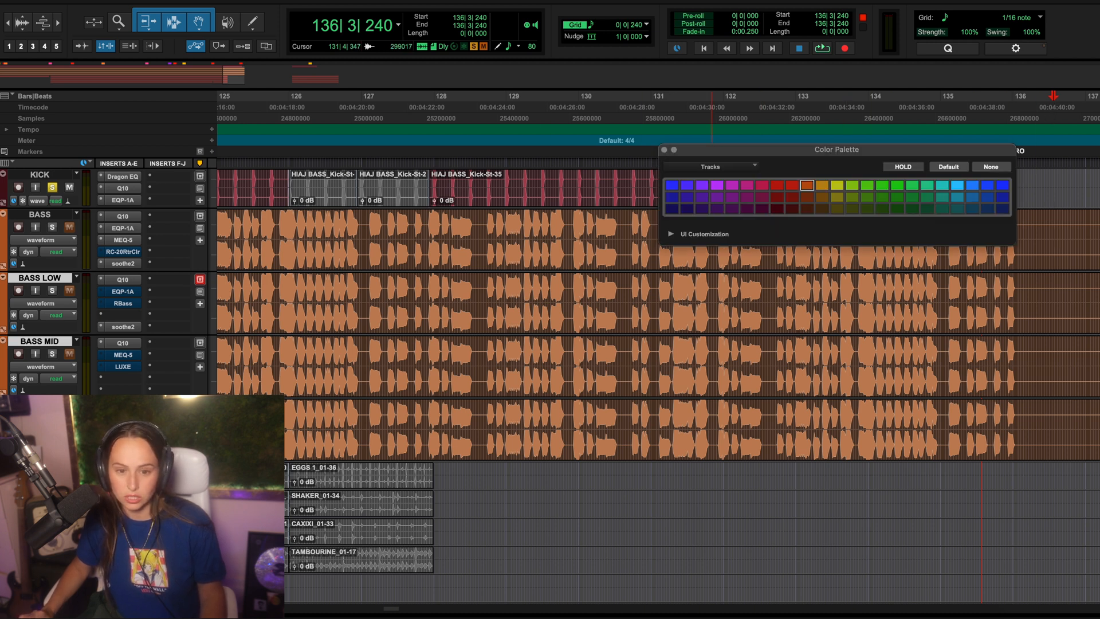
click(805, 199)
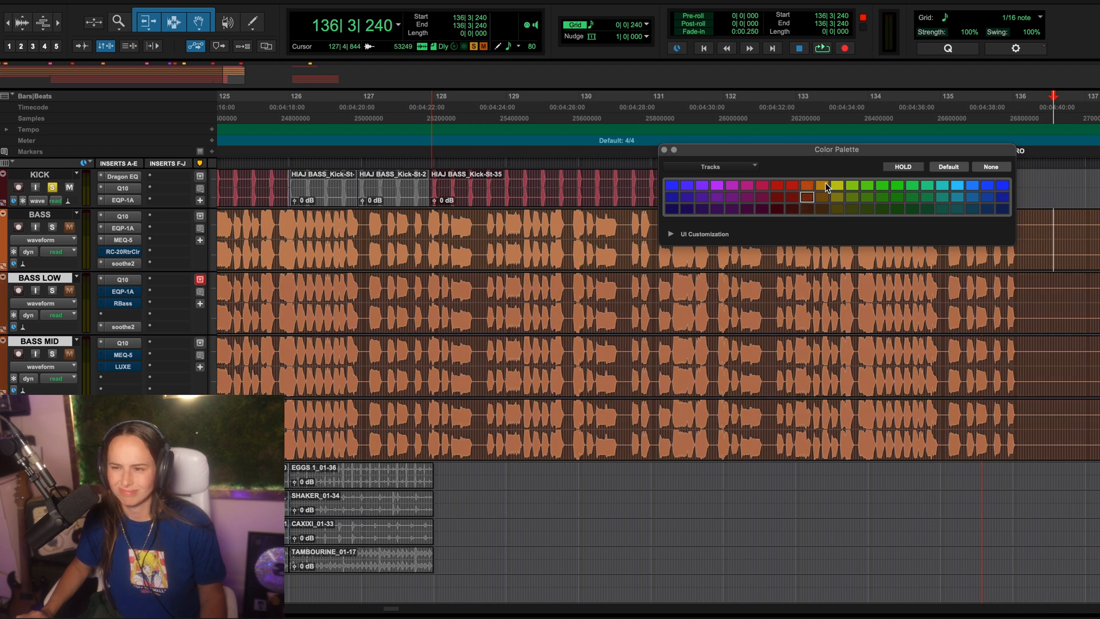
click(823, 185)
click(493, 263)
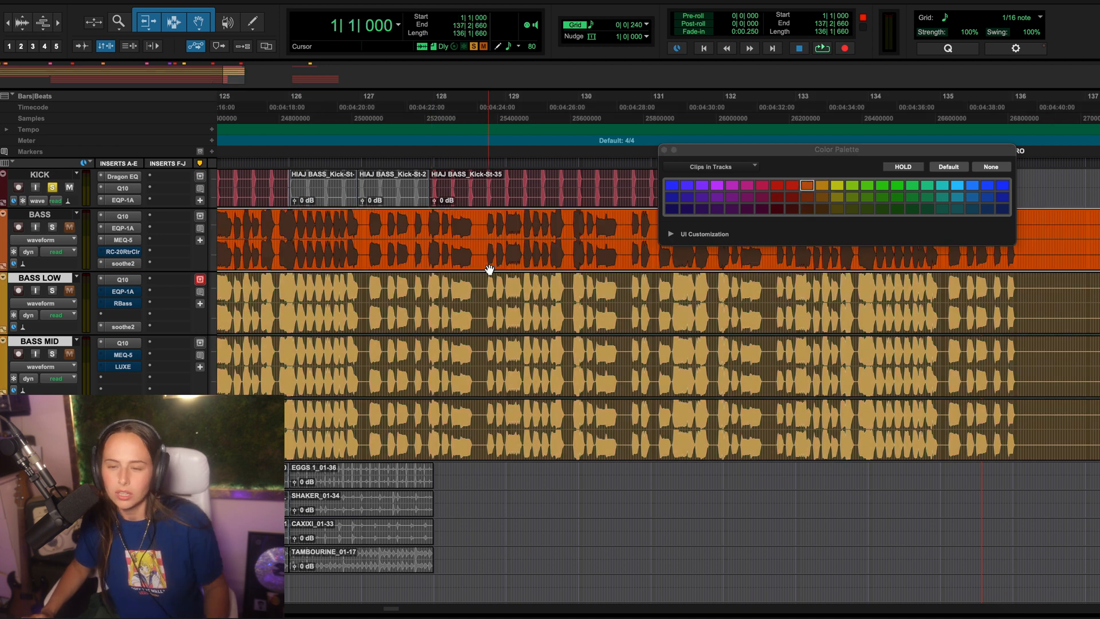
click(364, 290)
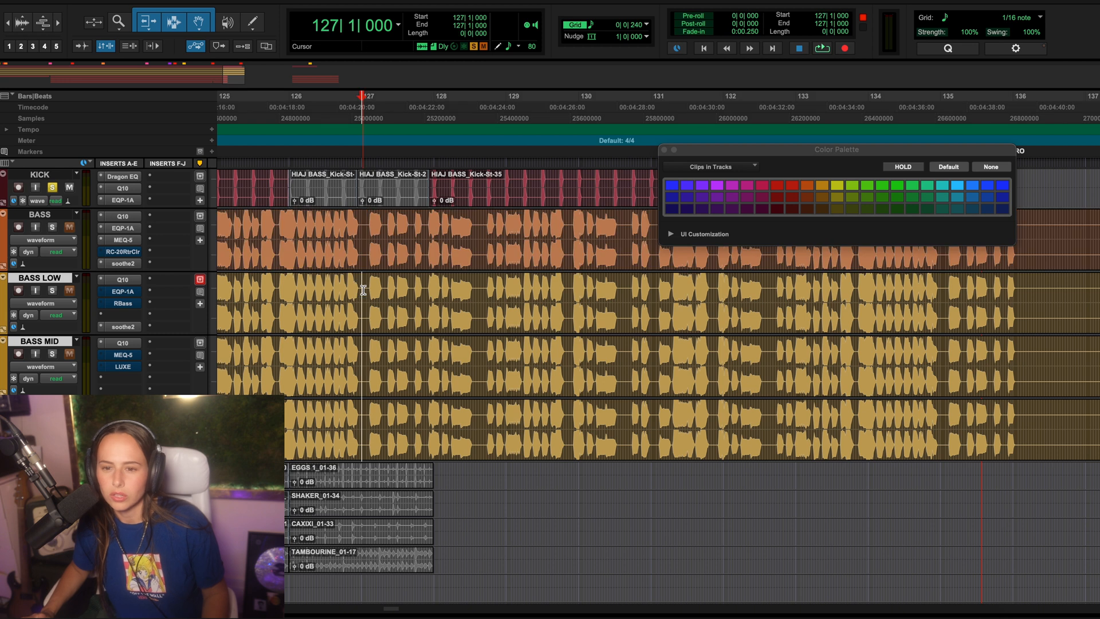
click(665, 150)
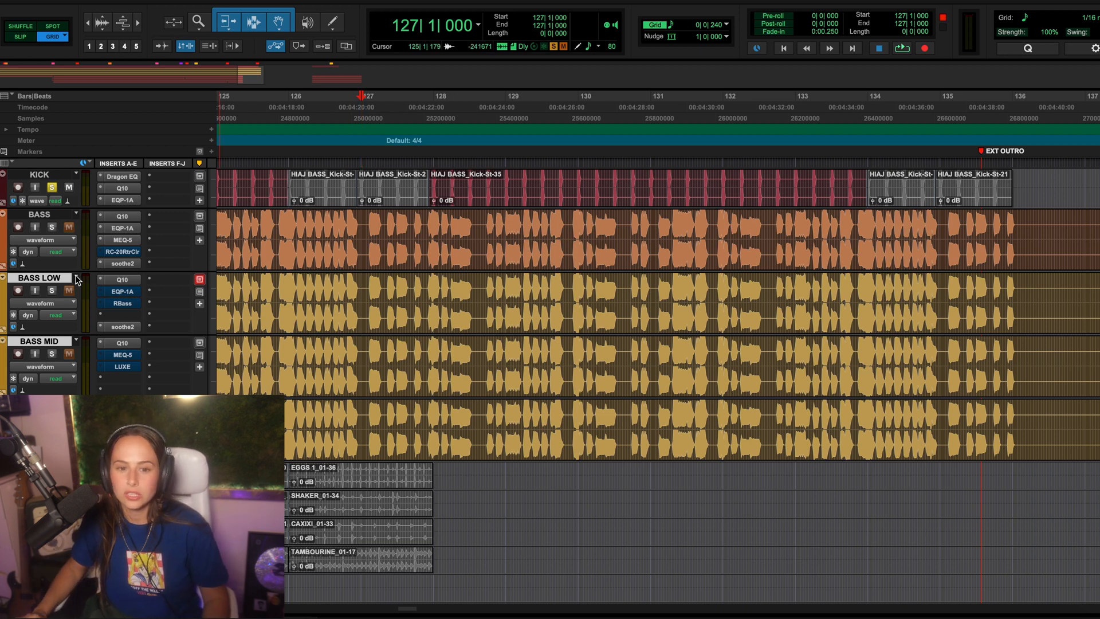
Step: Solo the BASS LOW track instead of KICK and open its Q10 equalizer
click(55, 191)
click(53, 291)
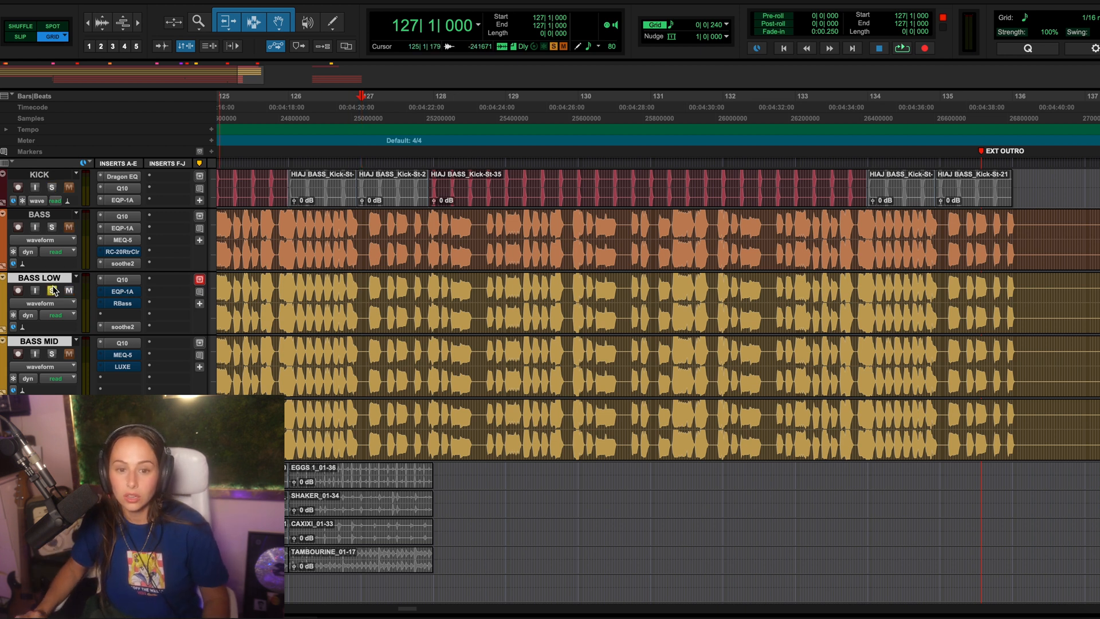
click(121, 280)
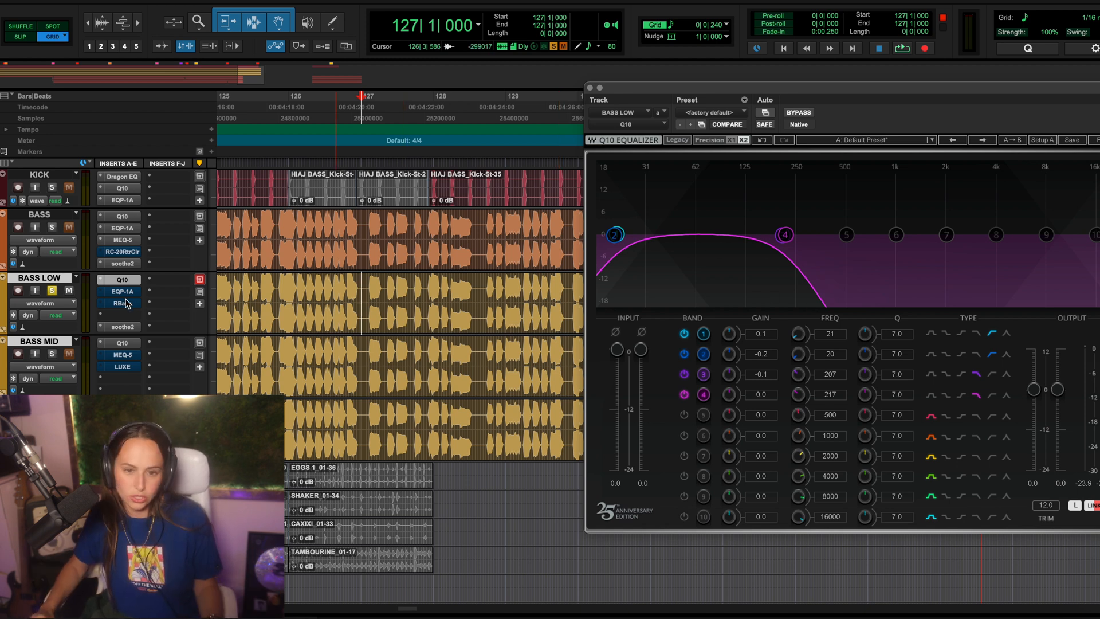
Step: Select the BASS LOW passage from 127|4|480 to 133|4|240, keeping the Q10 window clear of the clips
scroll(401, 317, right, 4)
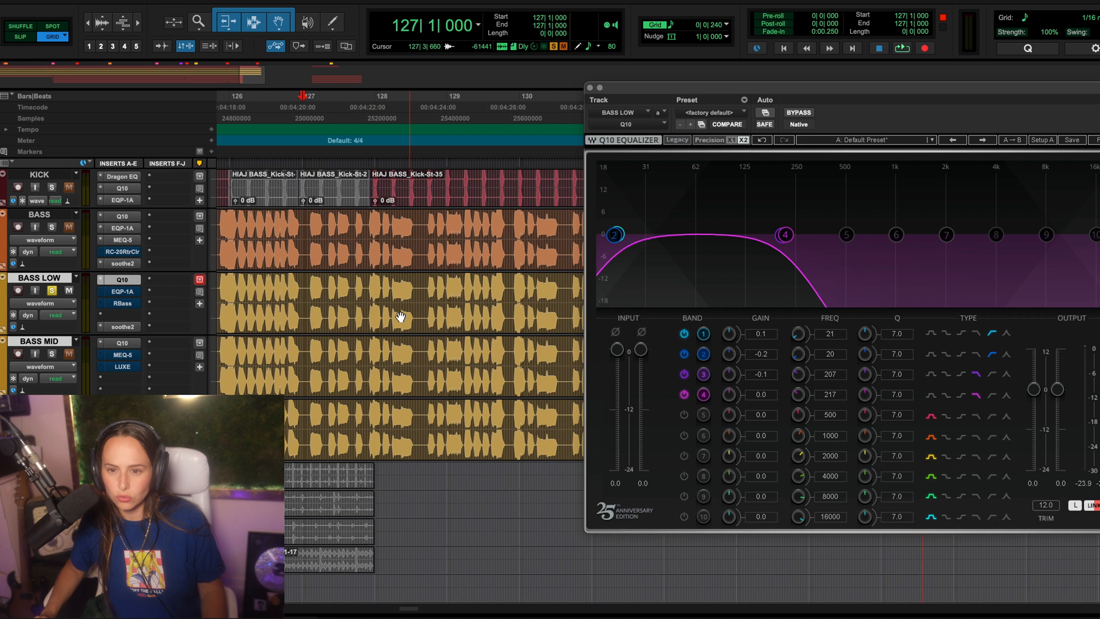
drag(299, 285, 670, 278)
drag(792, 94, 1065, 109)
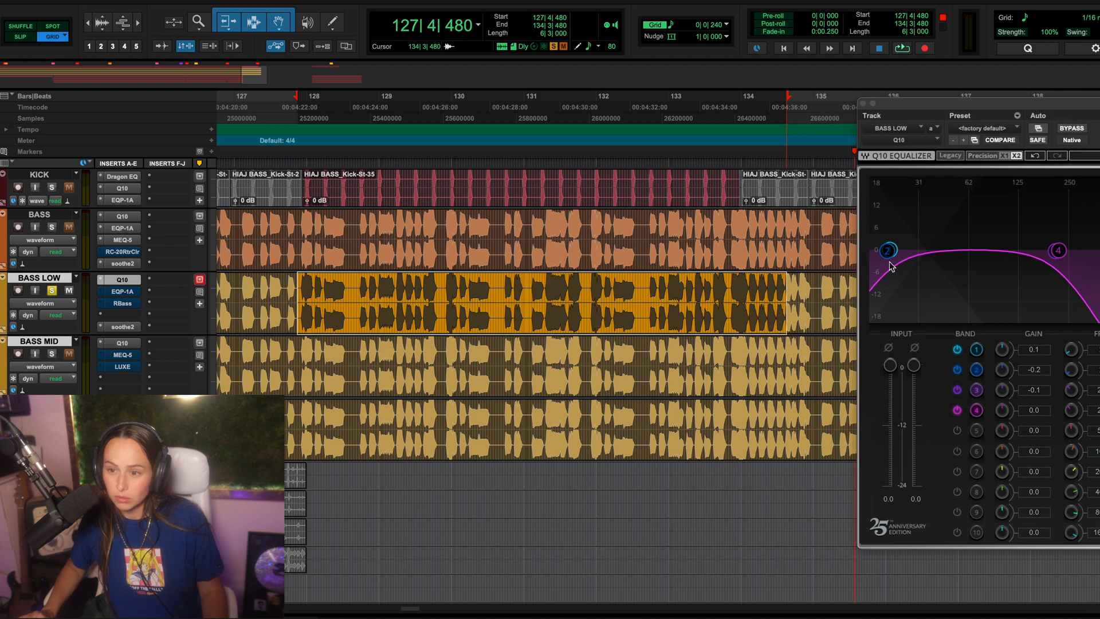
shift+click(730, 283)
Step: Play the selected BASS LOW passage through its Q10 filtering with the whole equalizer in view, and stop playback
key(space)
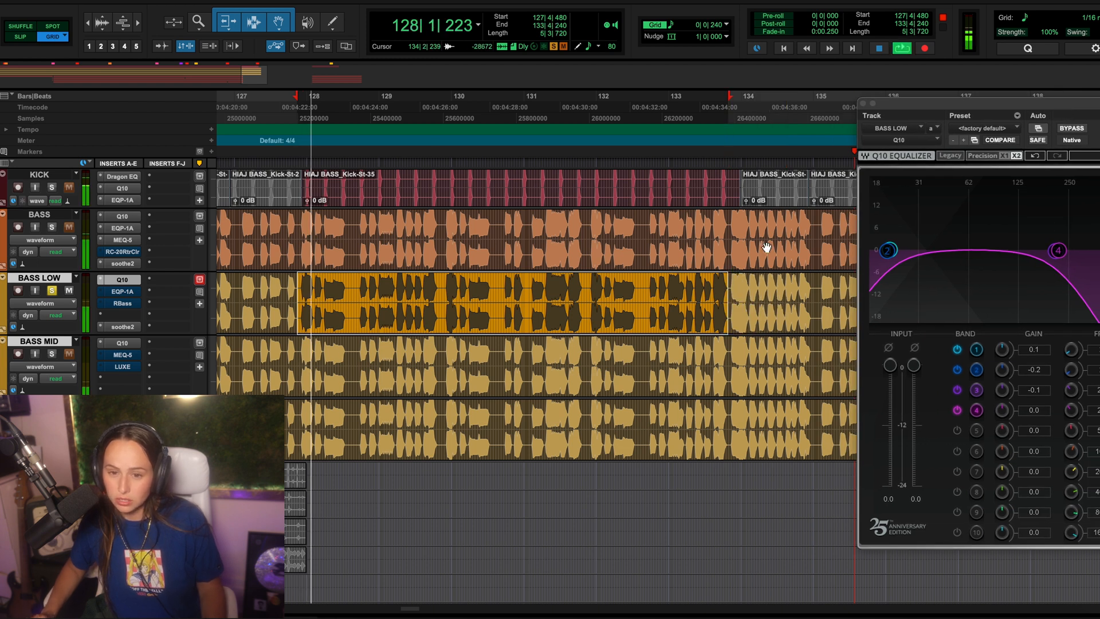
drag(961, 106, 516, 90)
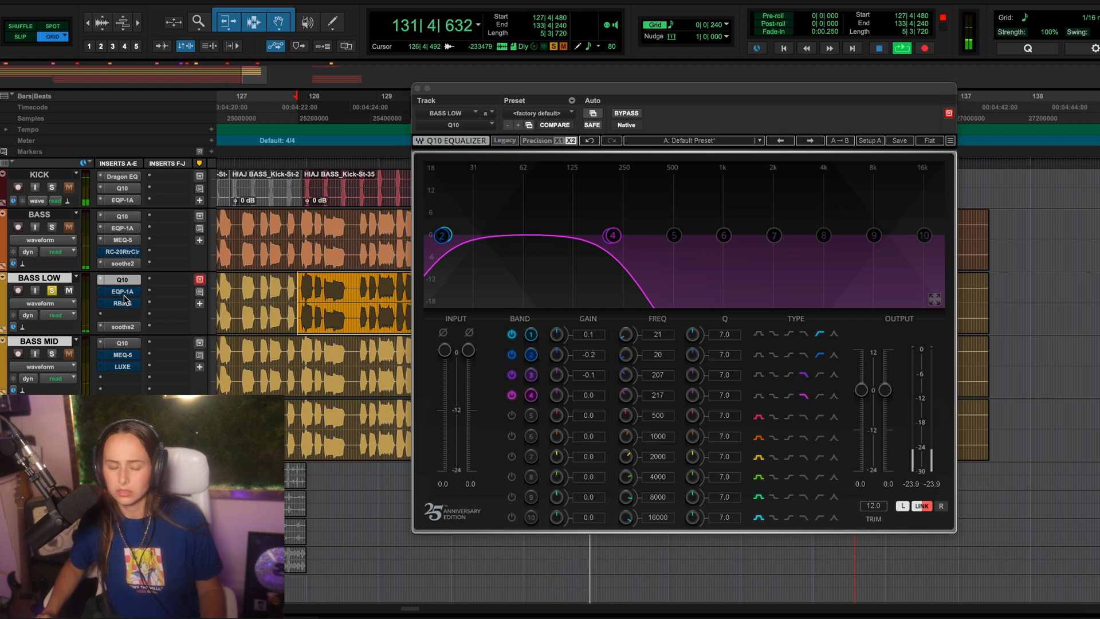
key(space)
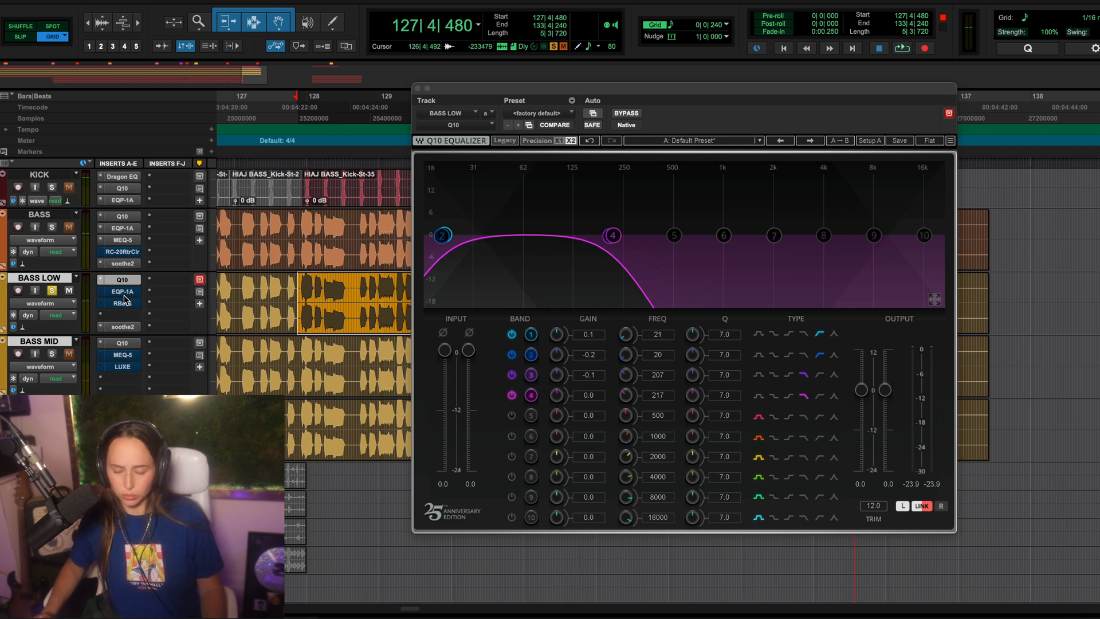
Step: During playback, sweep BASS LOW's two Q10 low-pass bands up to 403 and 340 Hz and back to about 210 and 202 Hz
key(space)
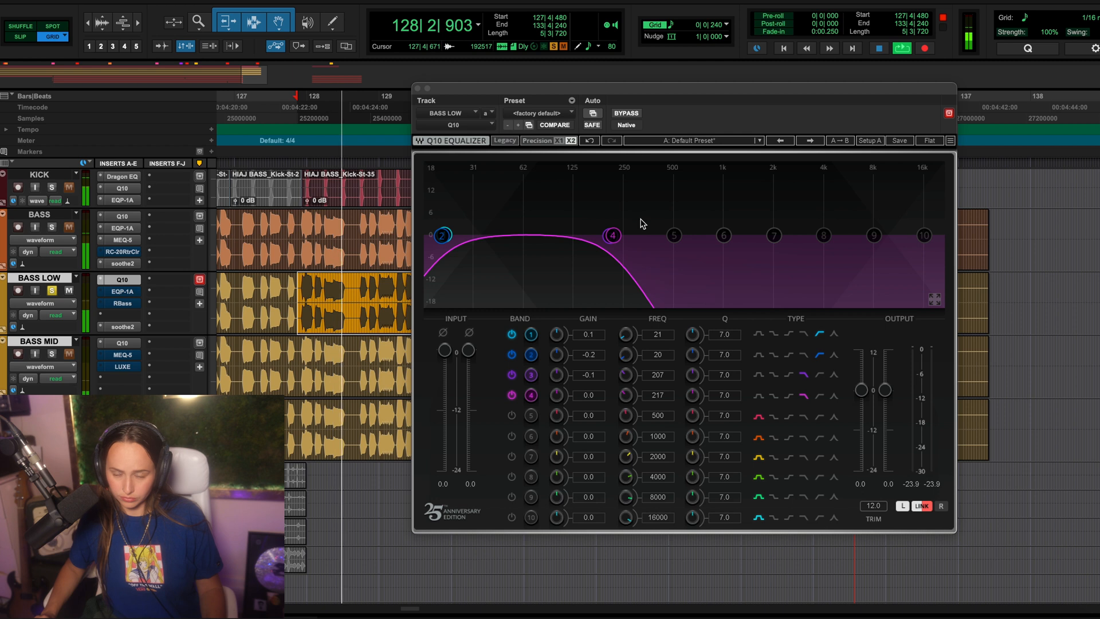
click(613, 235)
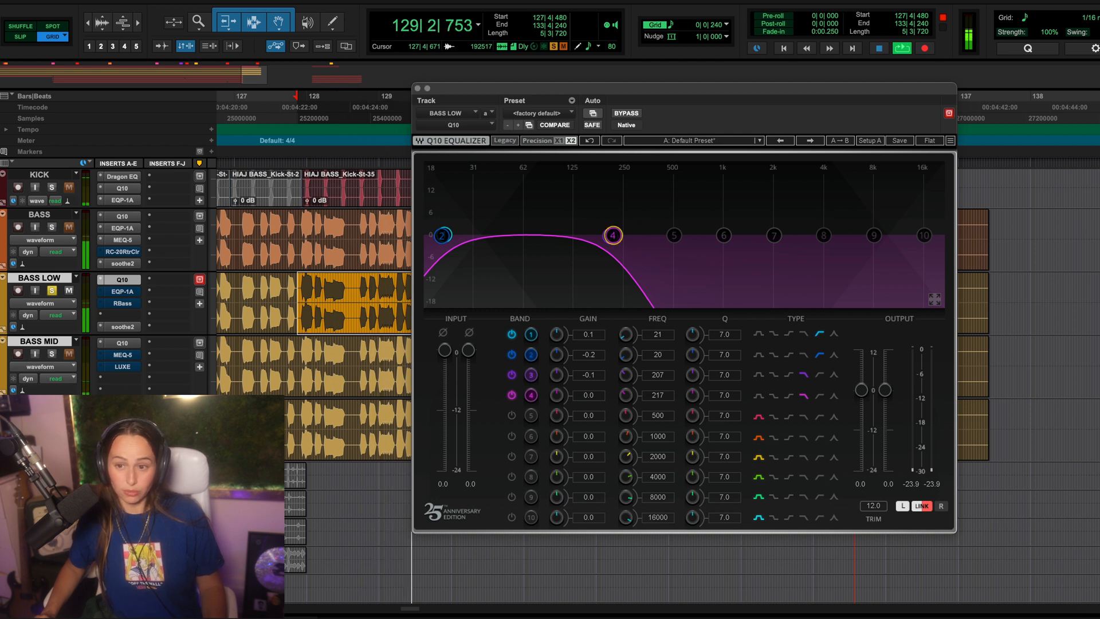
drag(622, 236, 645, 236)
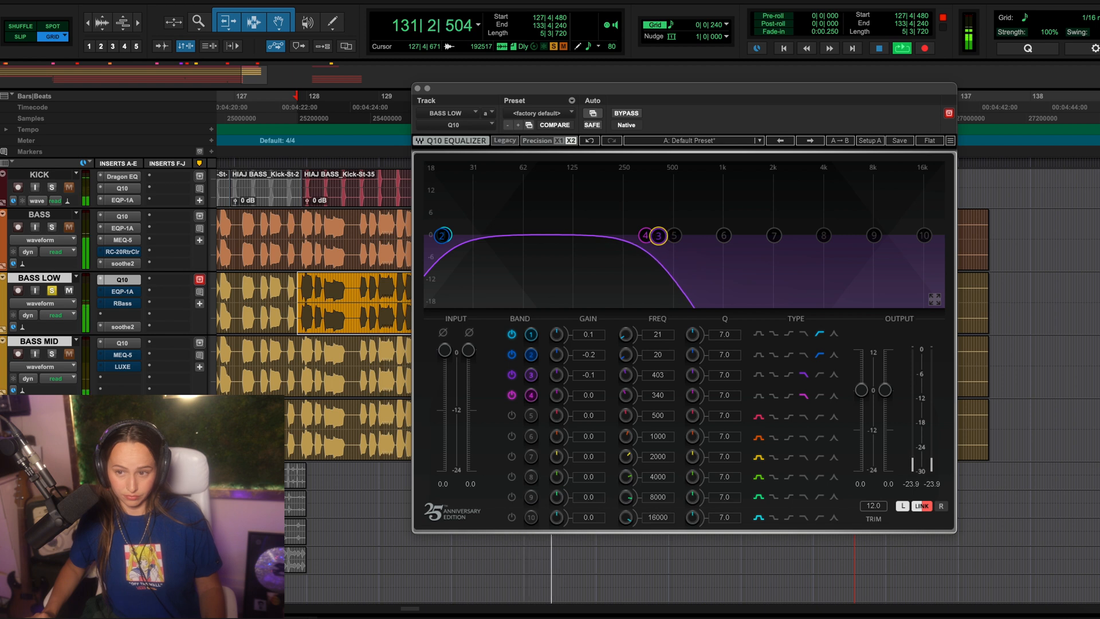
drag(651, 236, 608, 235)
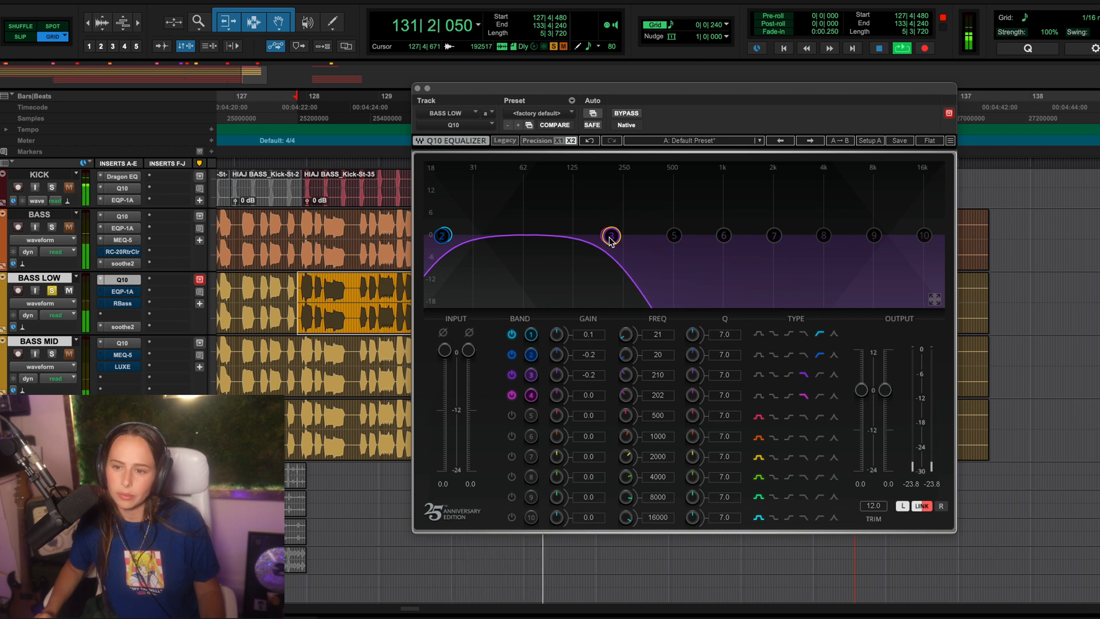
Step: Open the EQP-1A on BASS LOW and compare its sound bypassed and active during playback, leaving it active
click(123, 293)
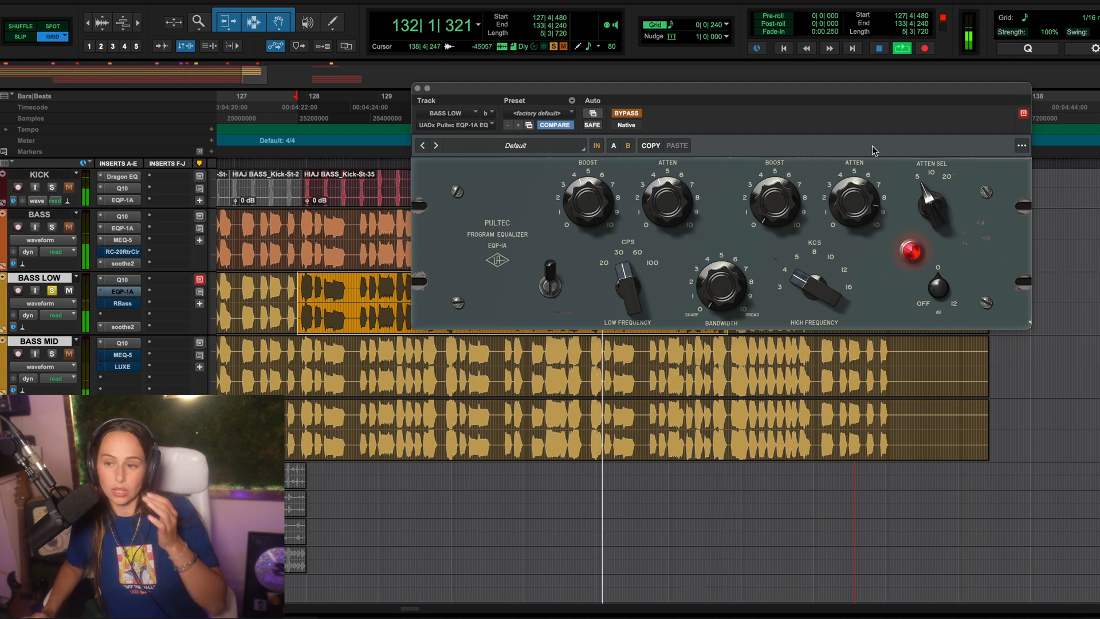
click(625, 114)
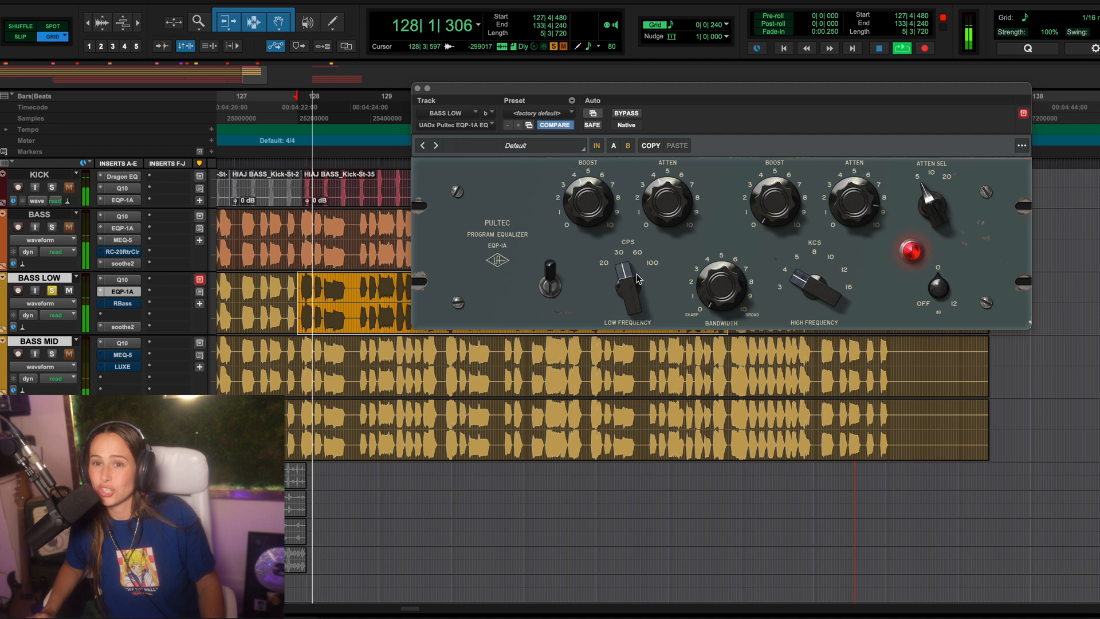
click(625, 113)
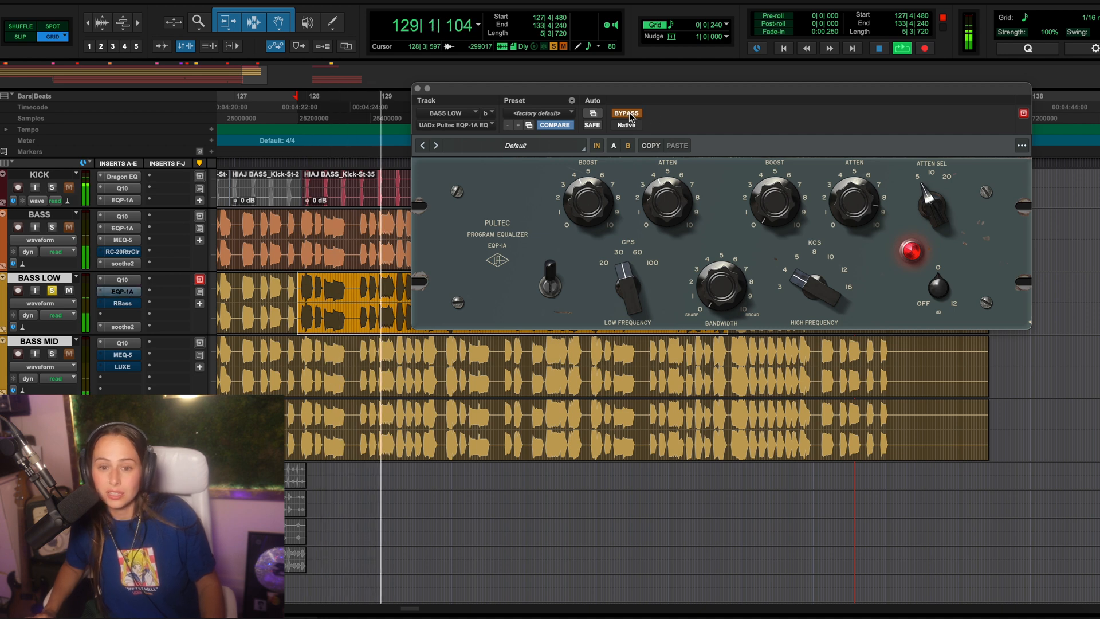
click(628, 114)
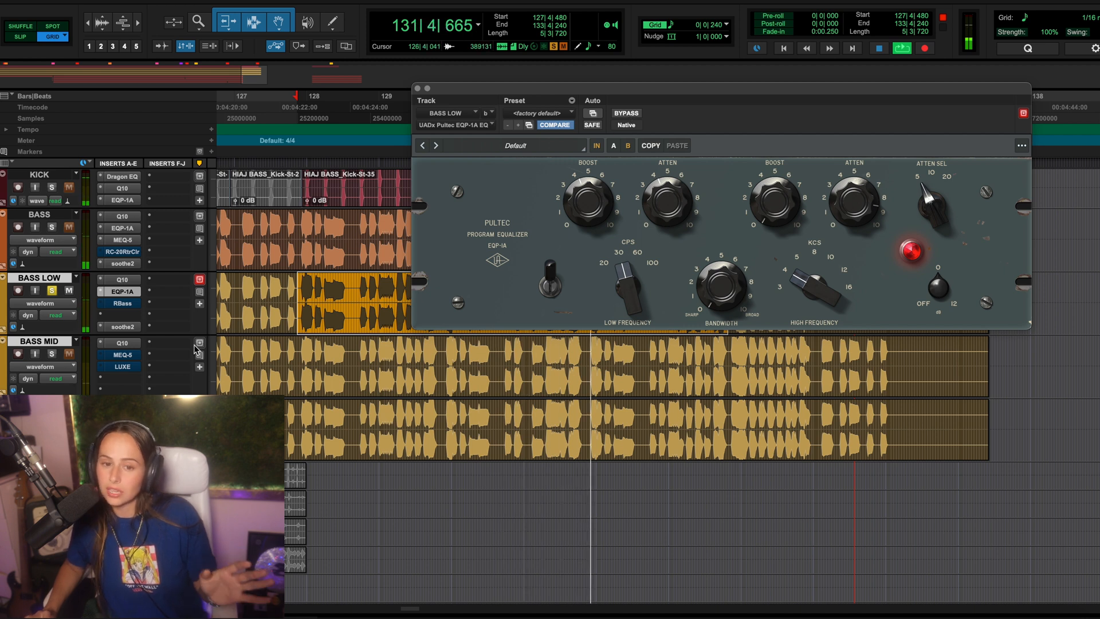
Step: Activate RBass on BASS LOW and compare the looped passage with it bypassed and active, leaving it active
super+click(123, 304)
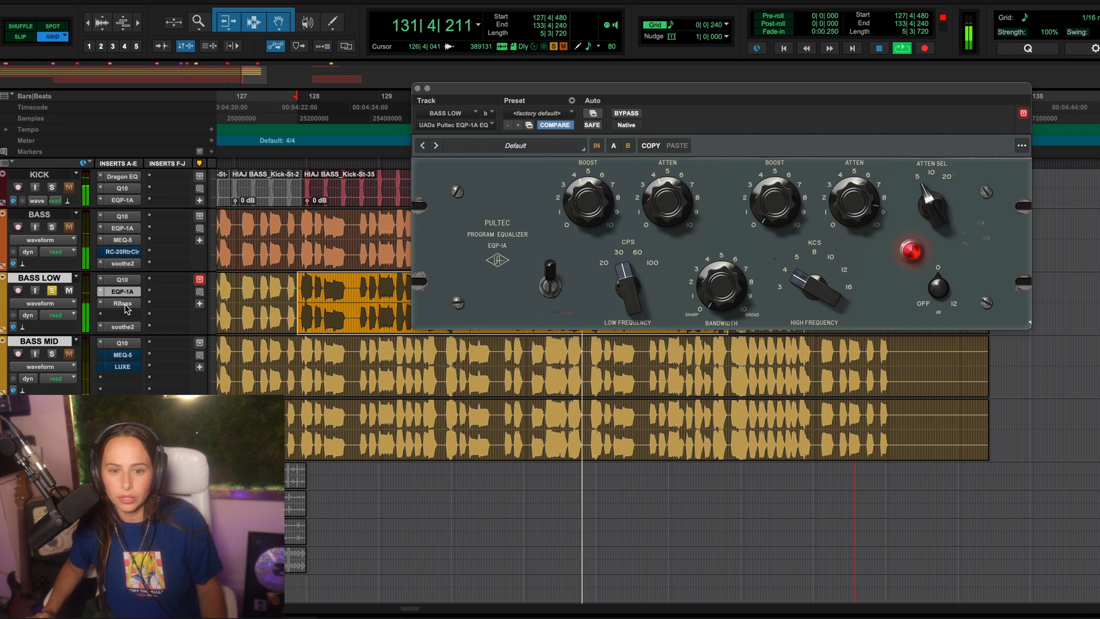
click(123, 304)
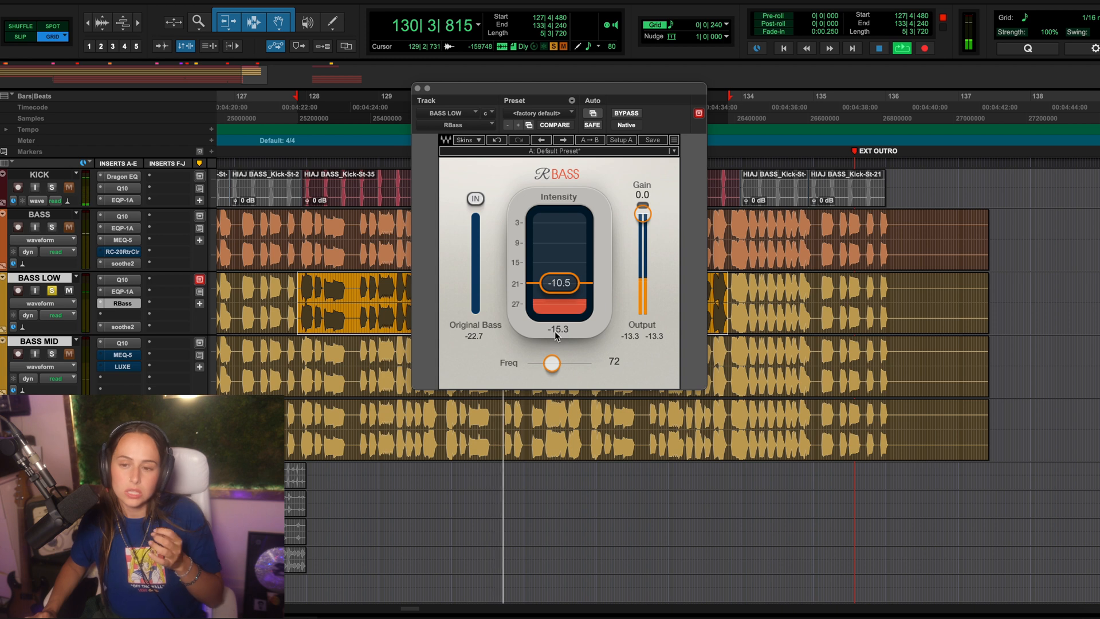
click(627, 114)
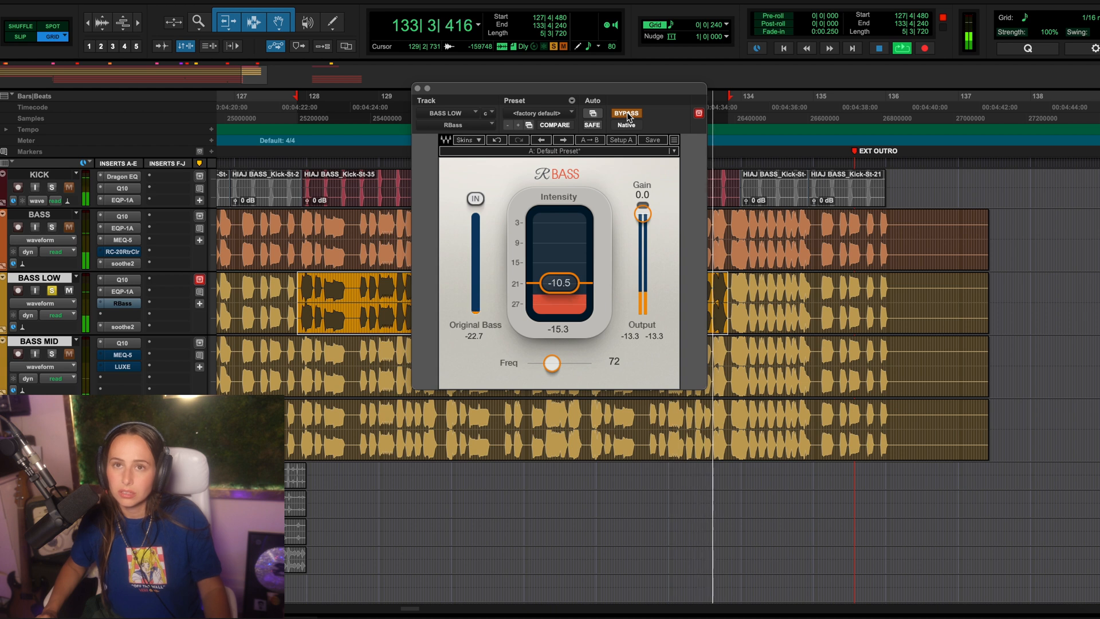
click(628, 114)
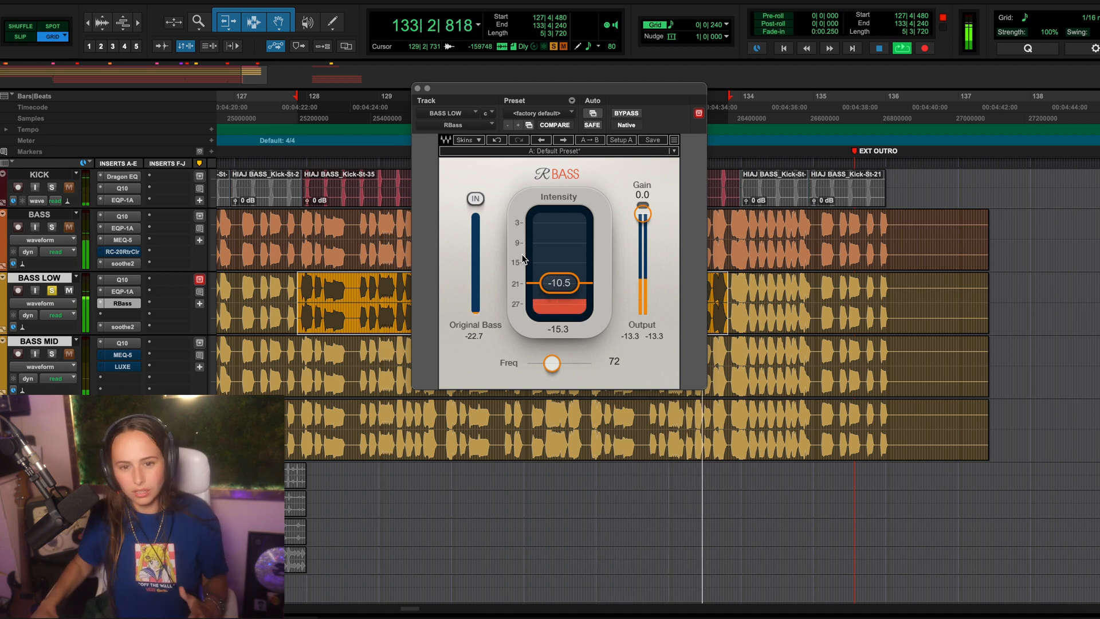
click(627, 114)
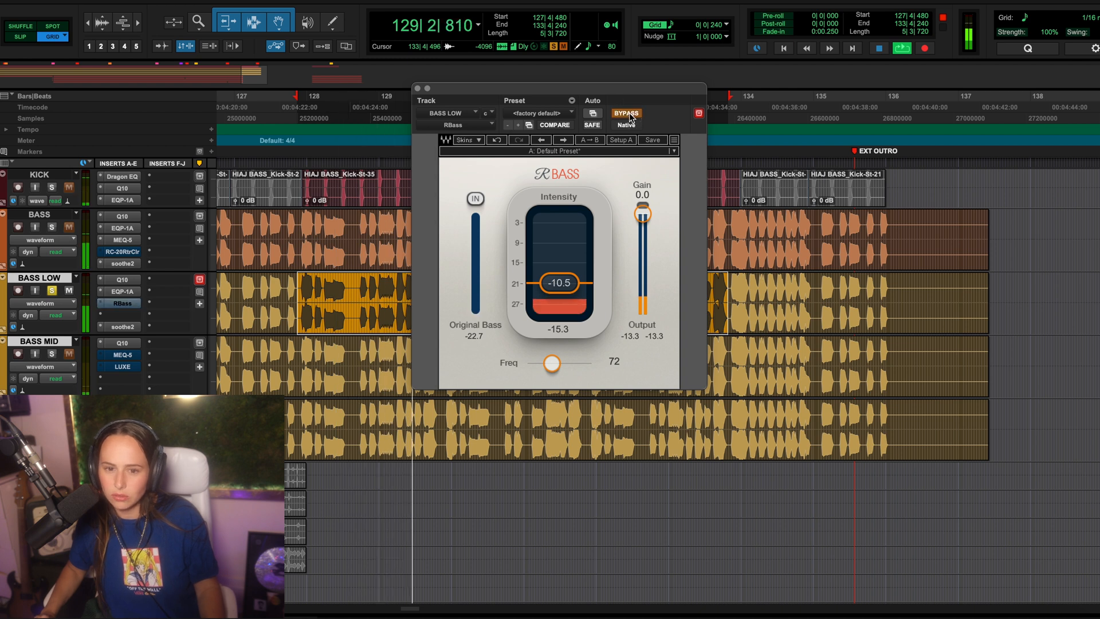
click(627, 114)
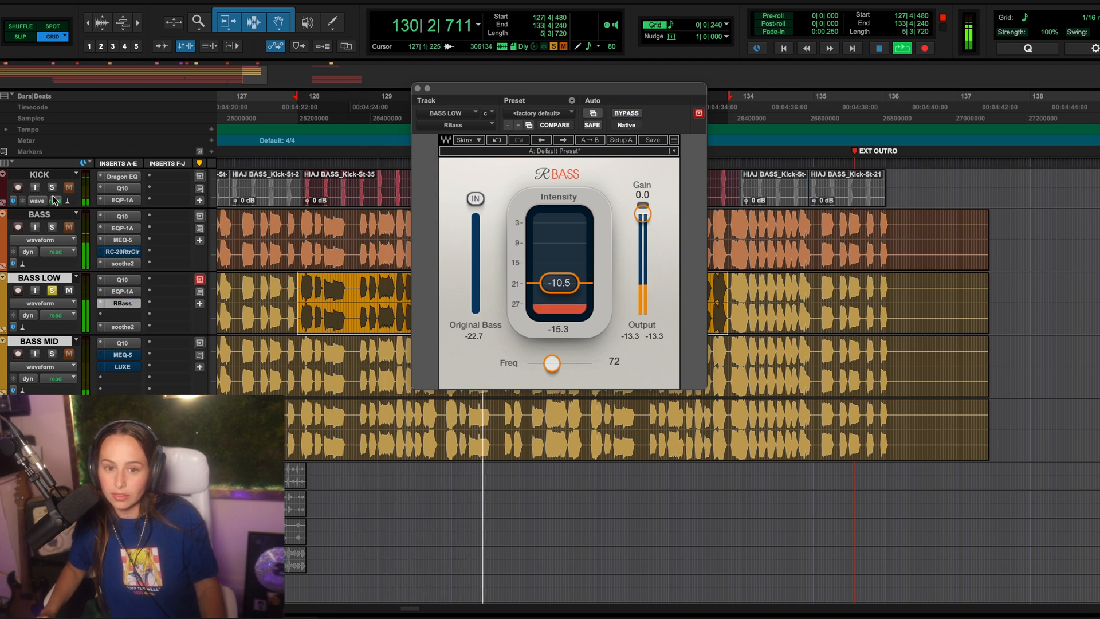
Step: Open soothe2 on BASS LOW, audition its ducking with KICK soloed alongside, and stop playback
click(122, 327)
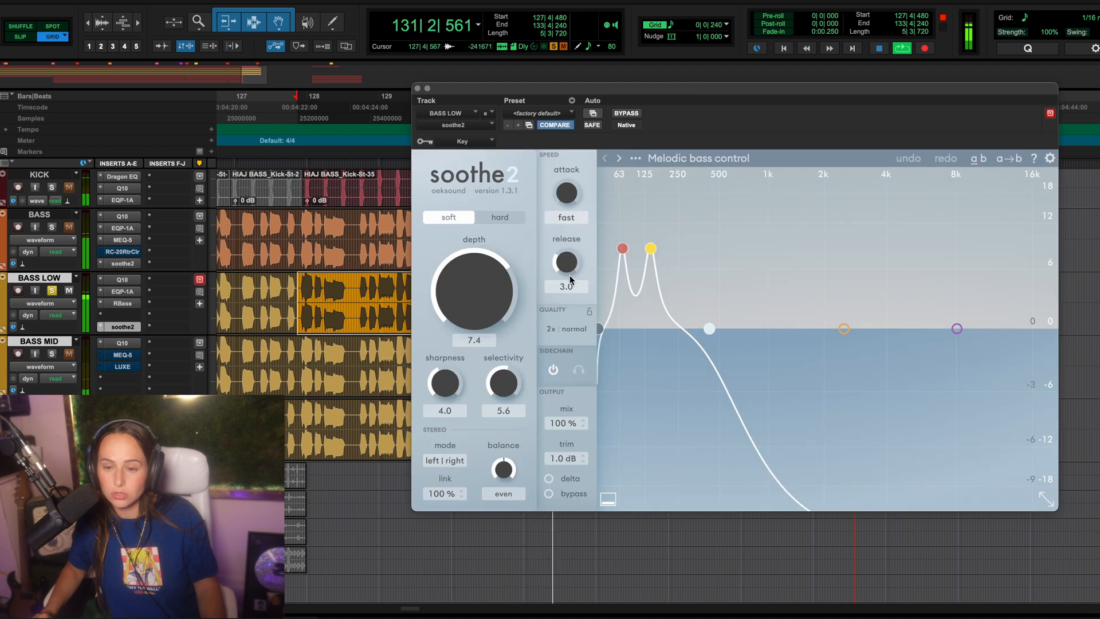
click(52, 188)
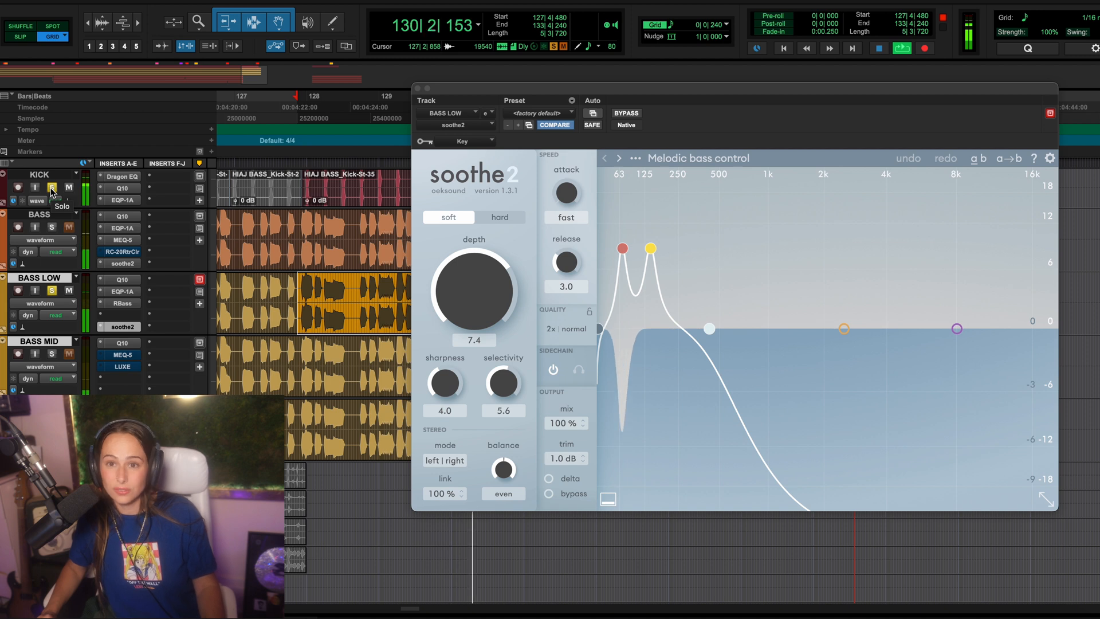
key(space)
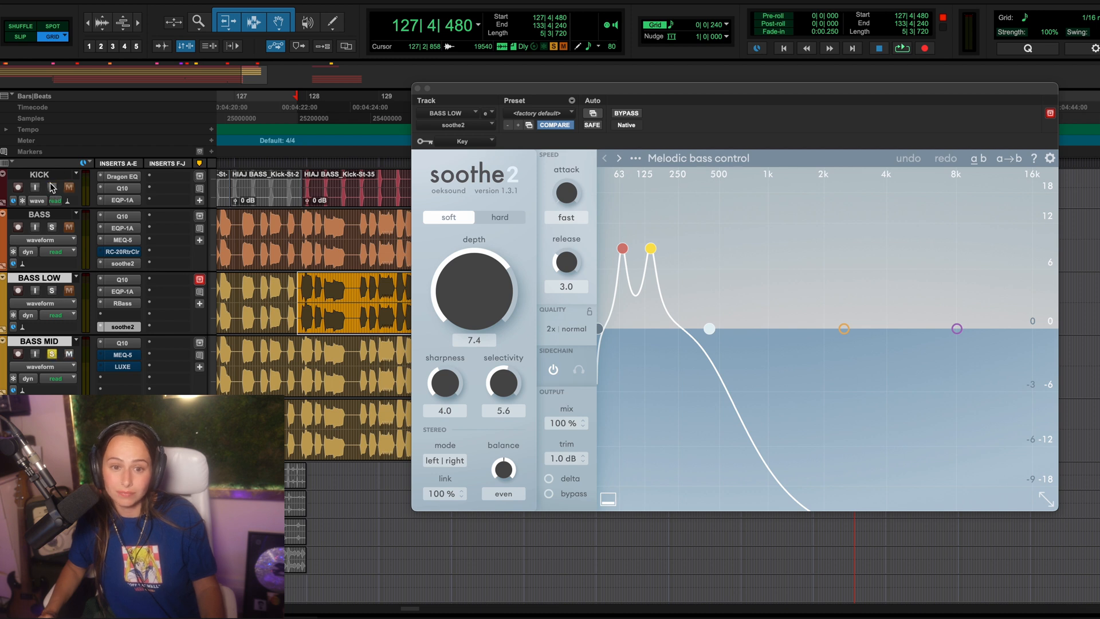
Step: Play the soloed BASS MID through its Q10 and compare its MEQ-5 bypassed and active, leaving the MEQ-5 active
click(120, 343)
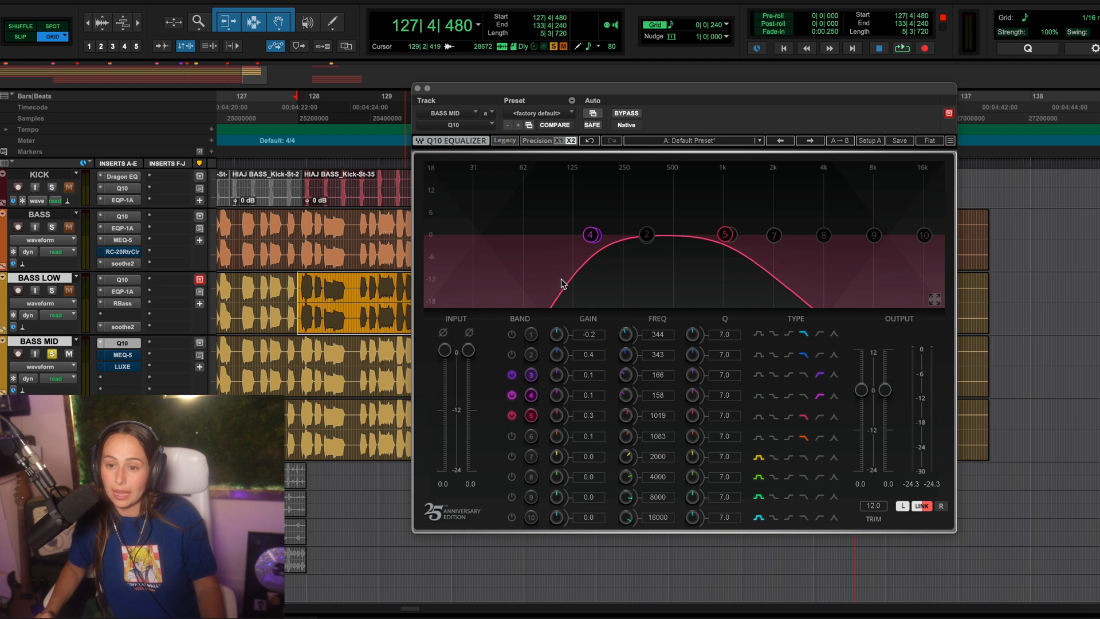
key(space)
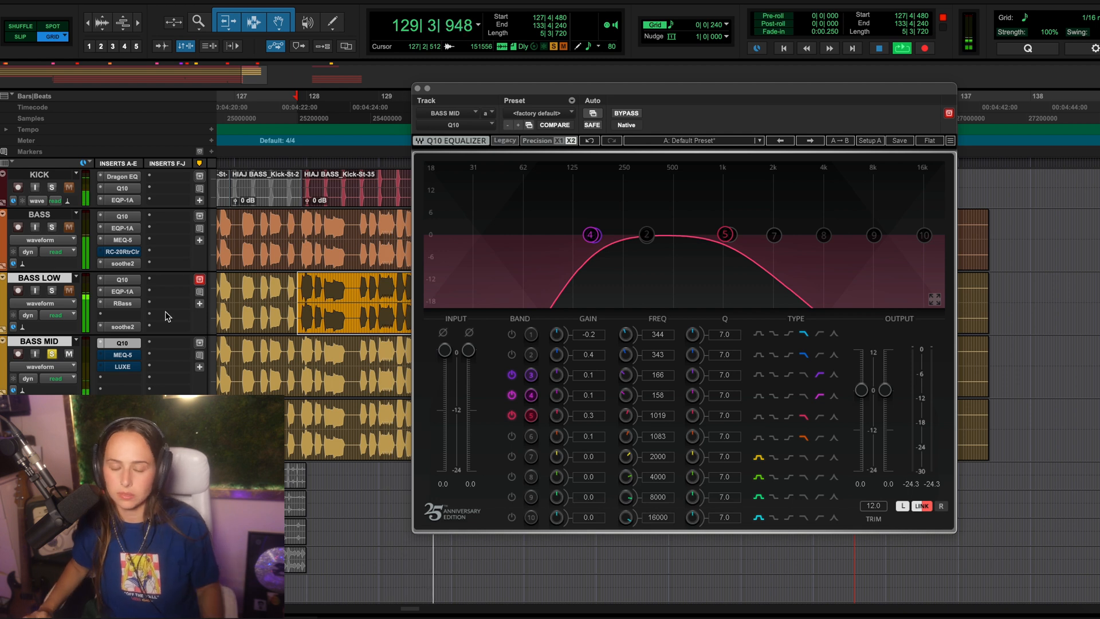
click(122, 355)
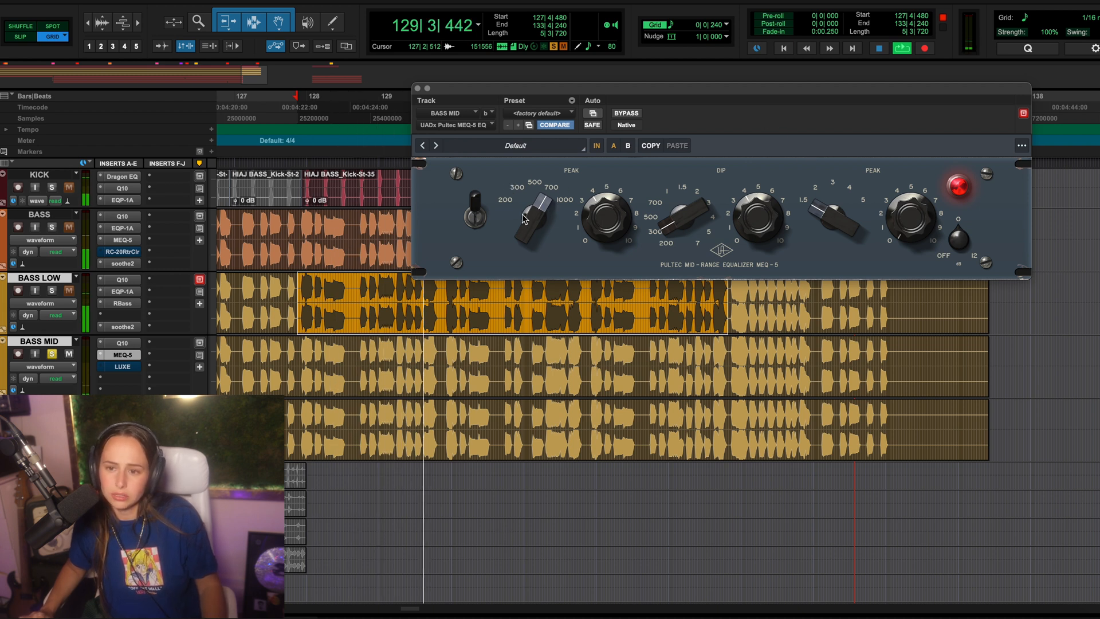
click(628, 114)
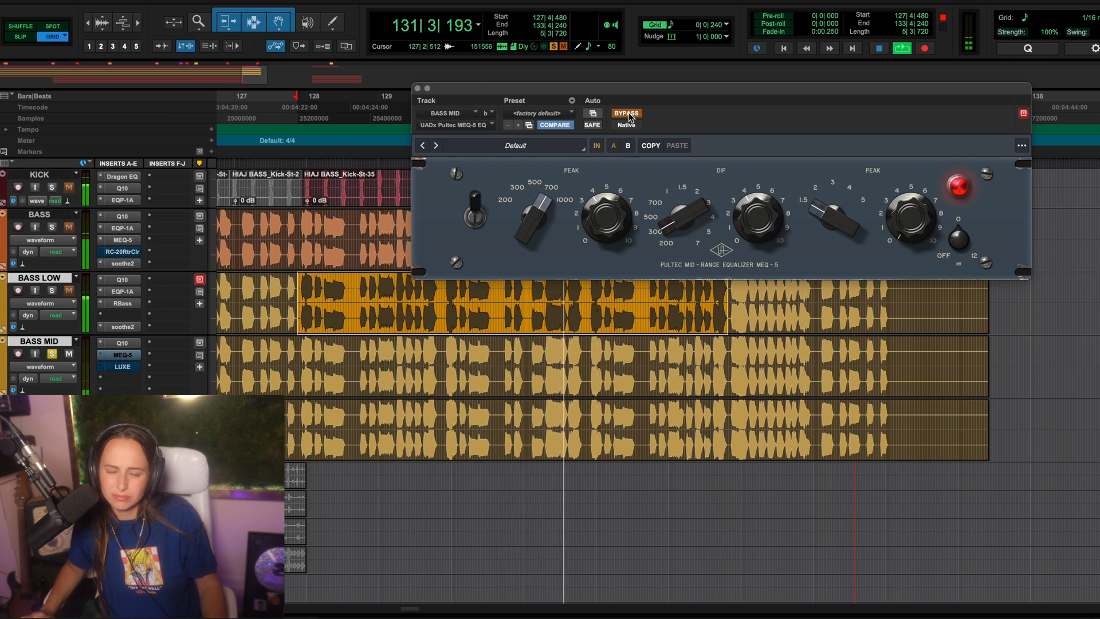
click(628, 114)
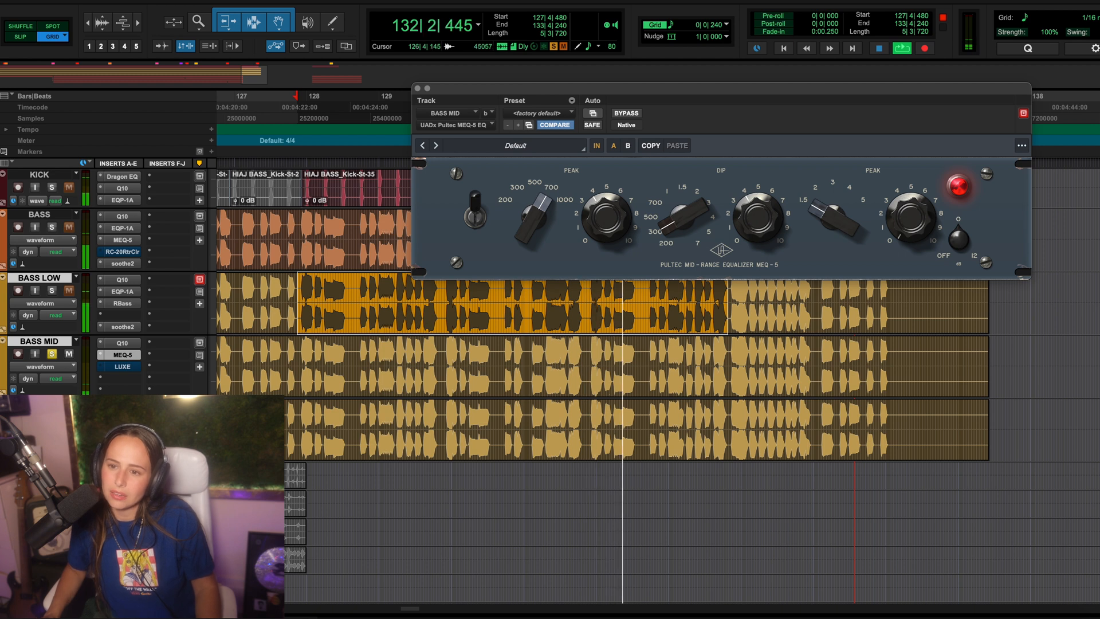
Step: Compare LUXE on BASS MID bypassed and active, both alone and with BASS LOW soloed alongside, leave it active and stop playback
click(117, 370)
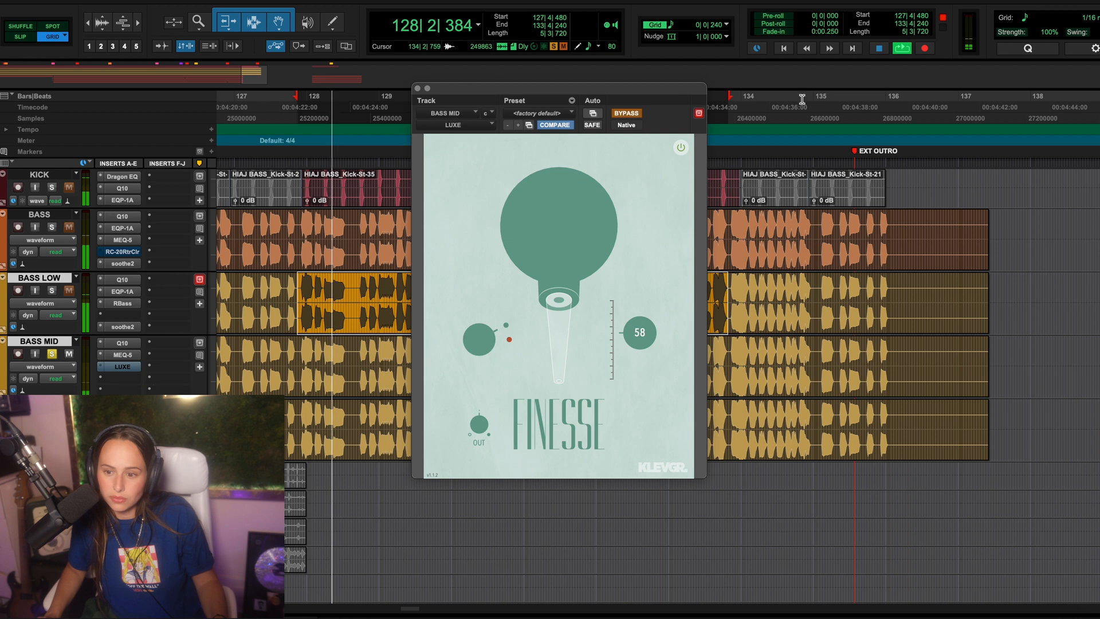
click(631, 115)
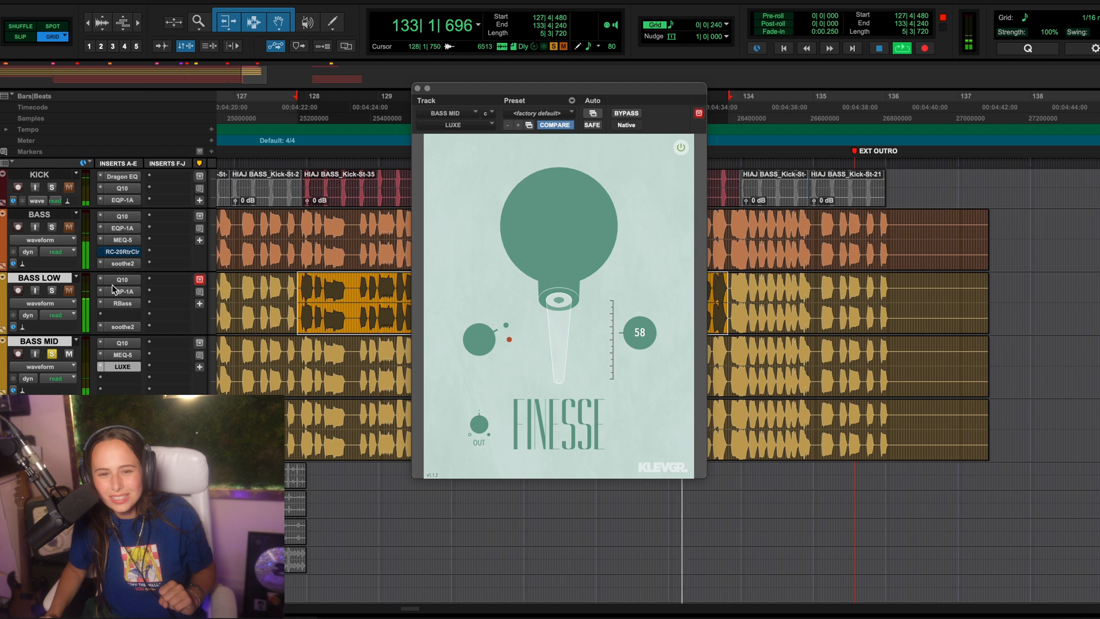
click(52, 291)
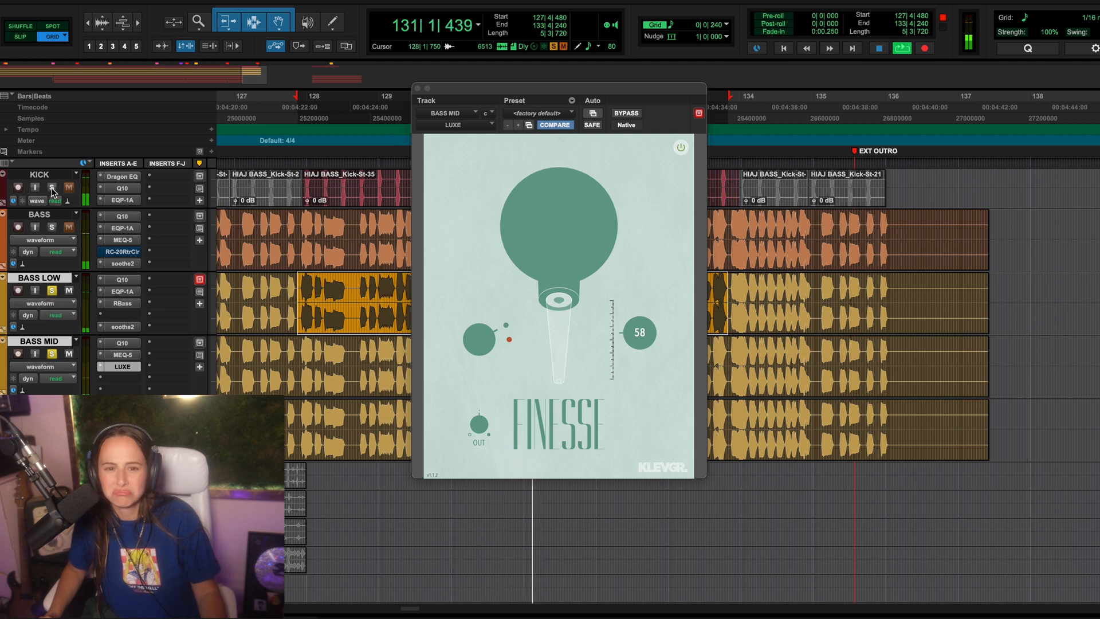
click(51, 291)
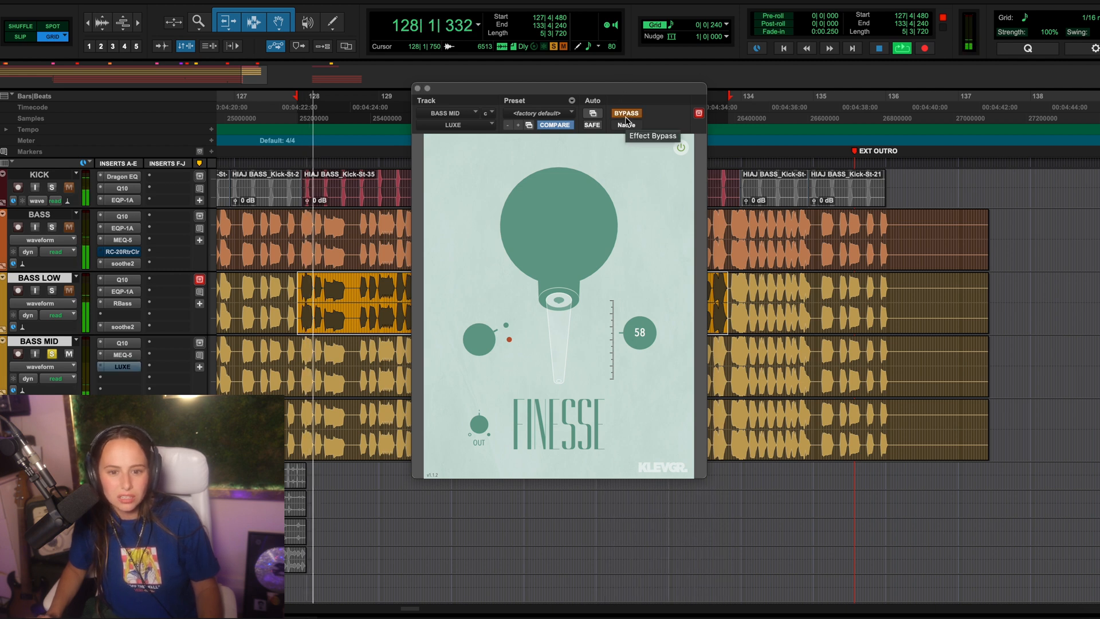
click(51, 291)
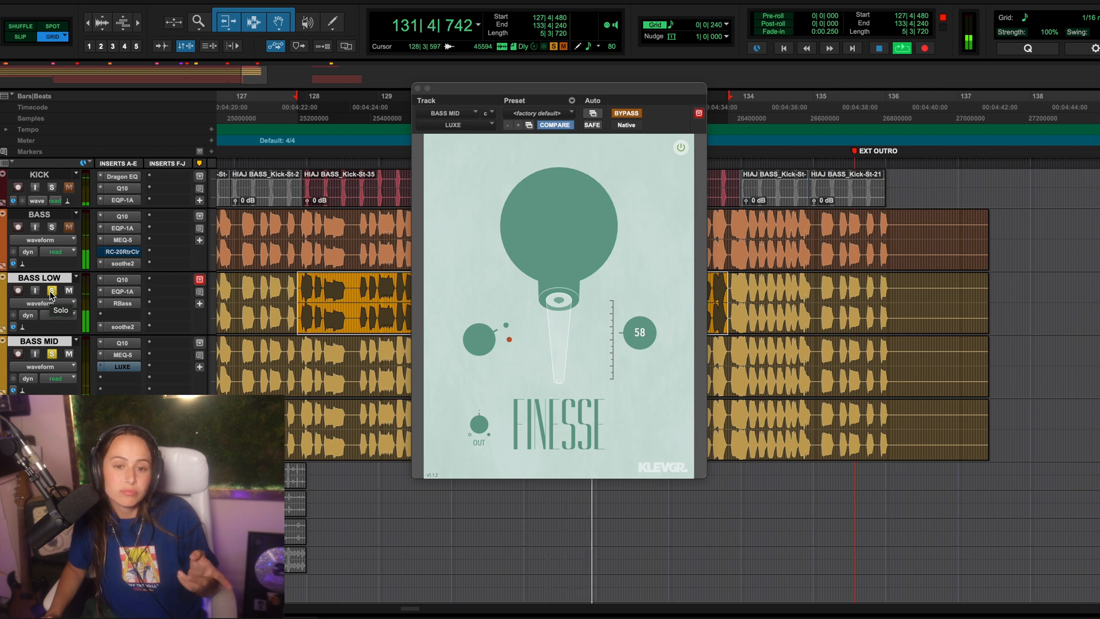
click(627, 115)
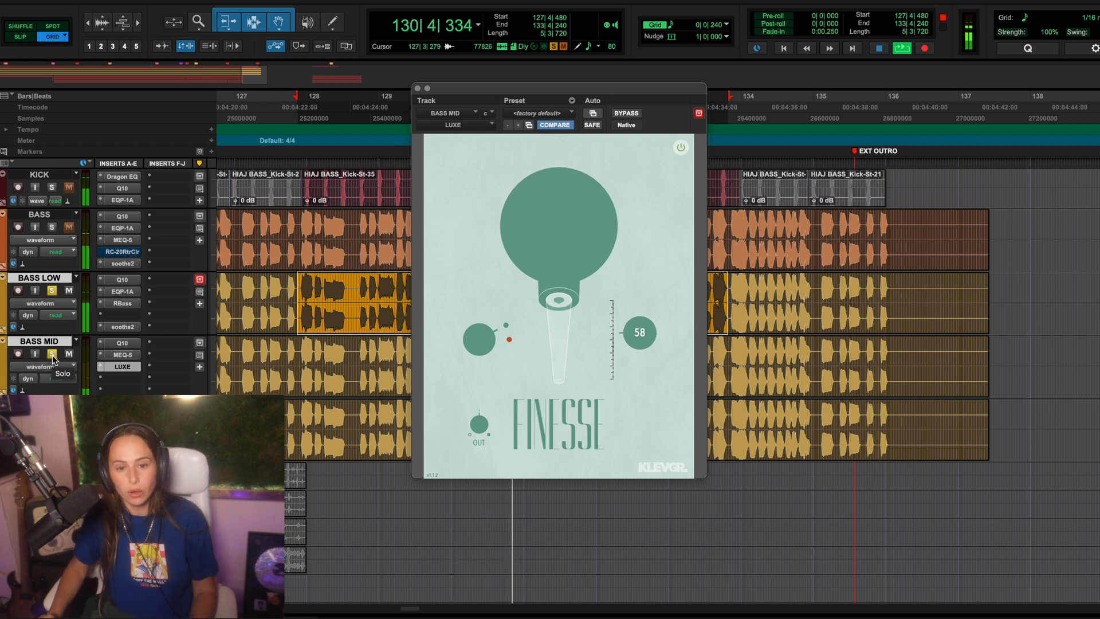
key(space)
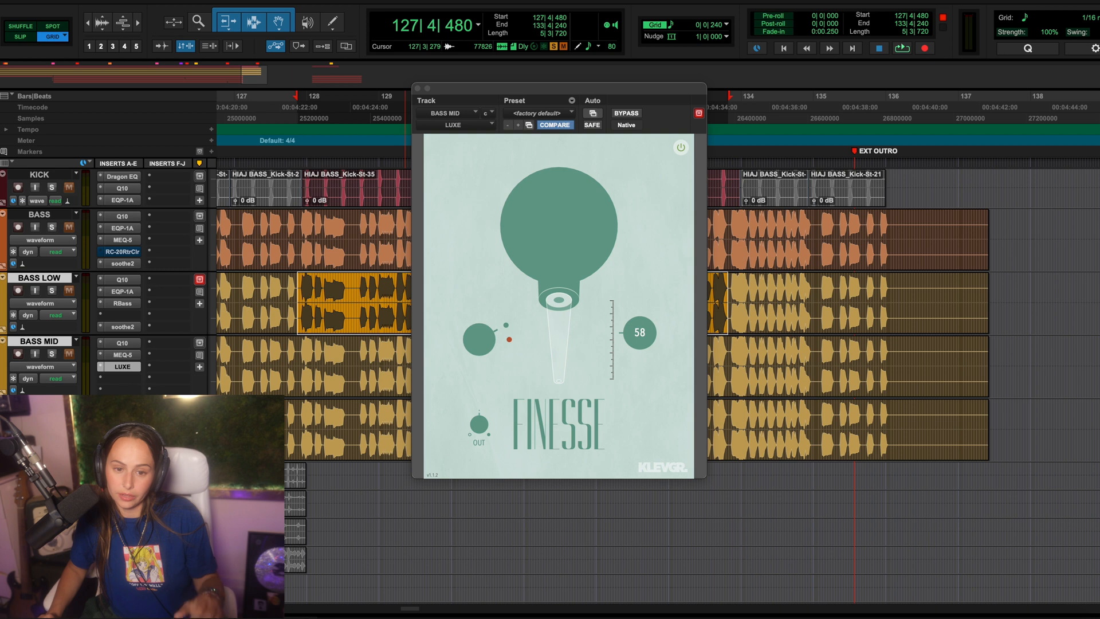
Step: Play BASS High through its Q10 and compare its MEQ-5 bypassed and active, leaving the MEQ-5 active
click(123, 406)
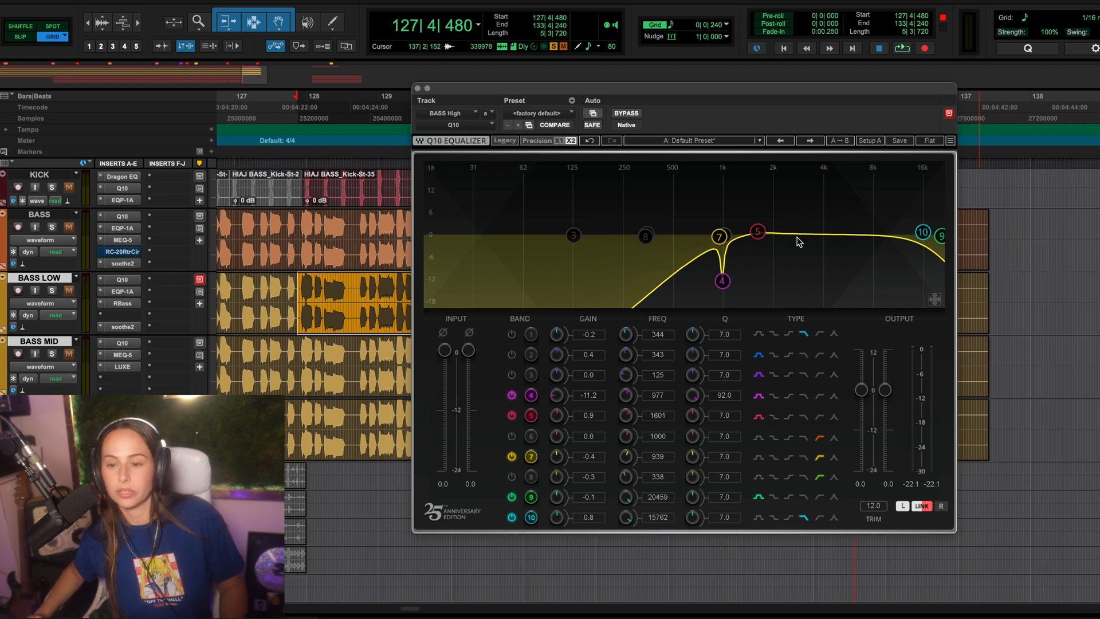
key(space)
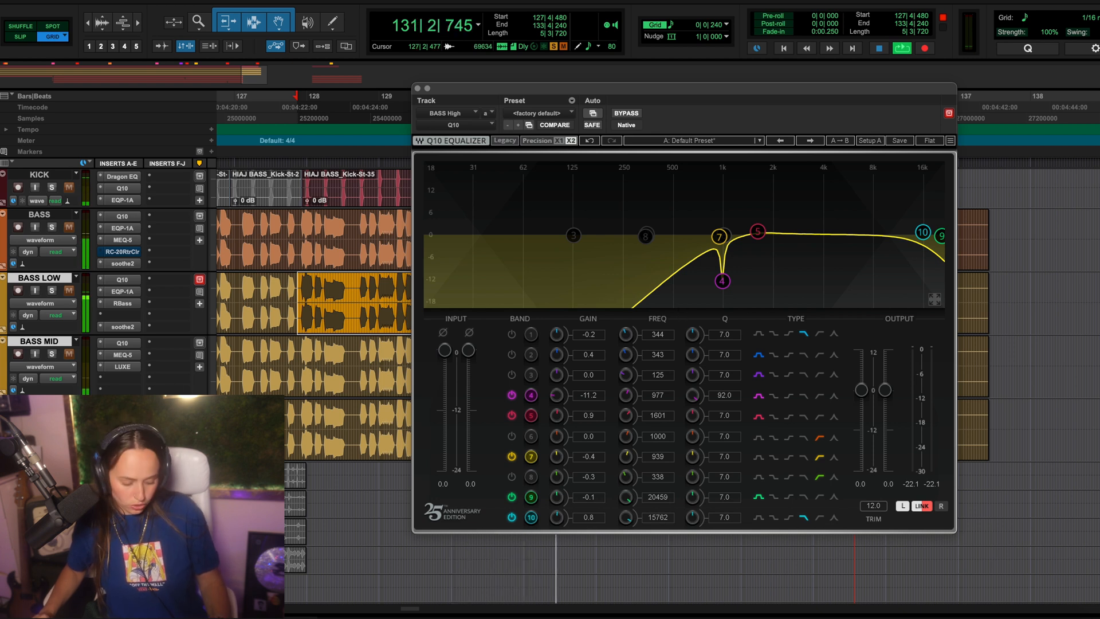
click(121, 419)
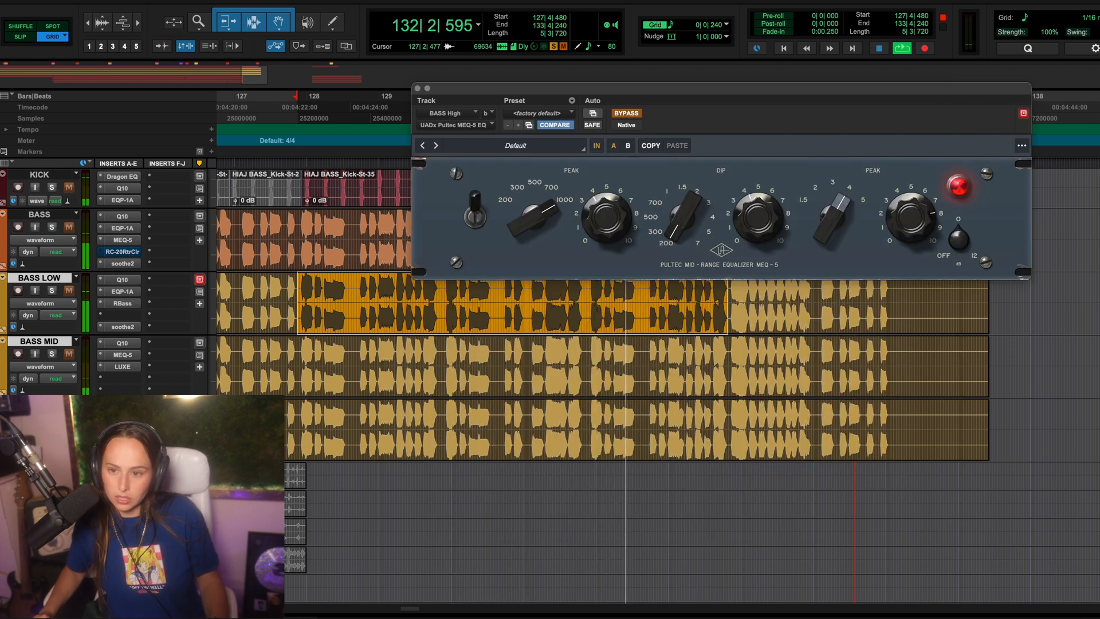
click(626, 114)
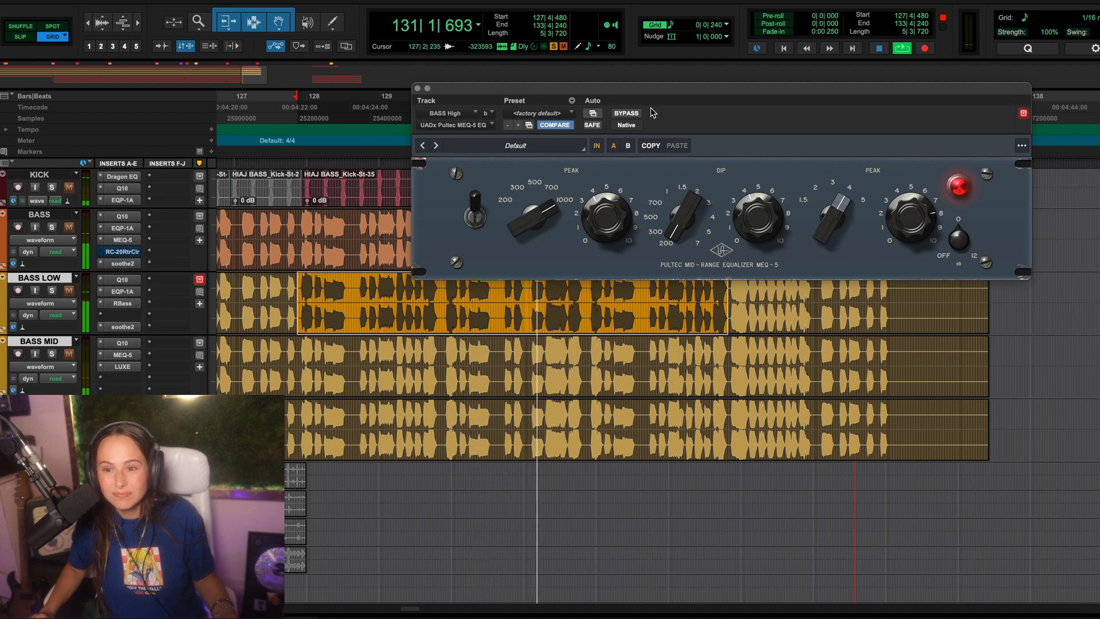
click(627, 114)
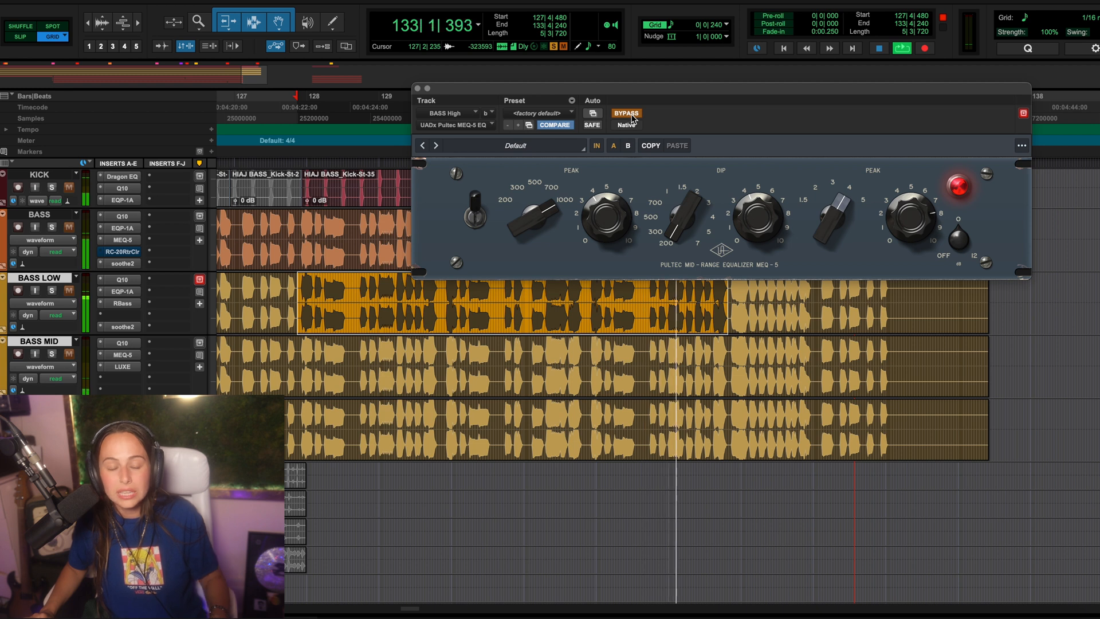
click(627, 114)
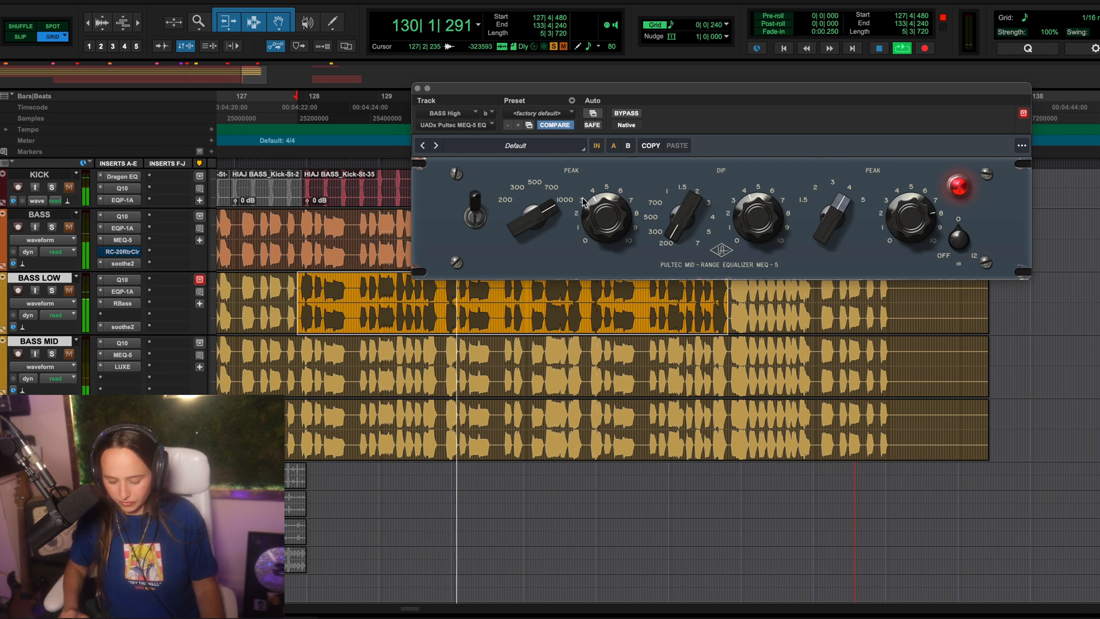
Step: Raise the BASS High fader to +12.0 dB in the mixer and compare its MEQ-5 bypassed and active, leaving it active
key(super+equal)
drag(577, 422, 578, 415)
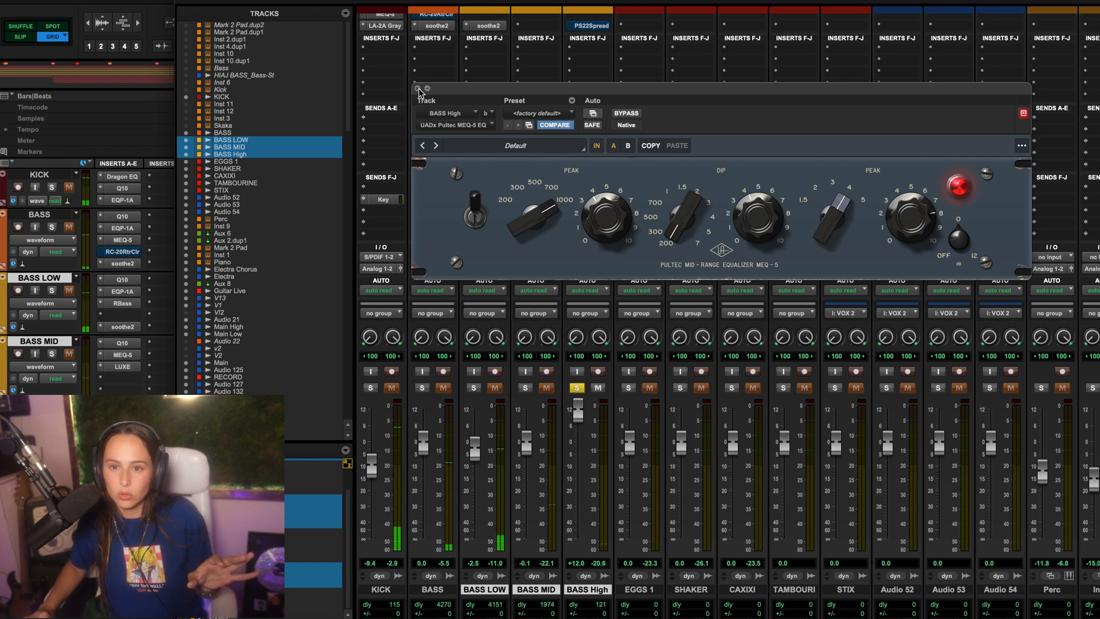
key(super+equal)
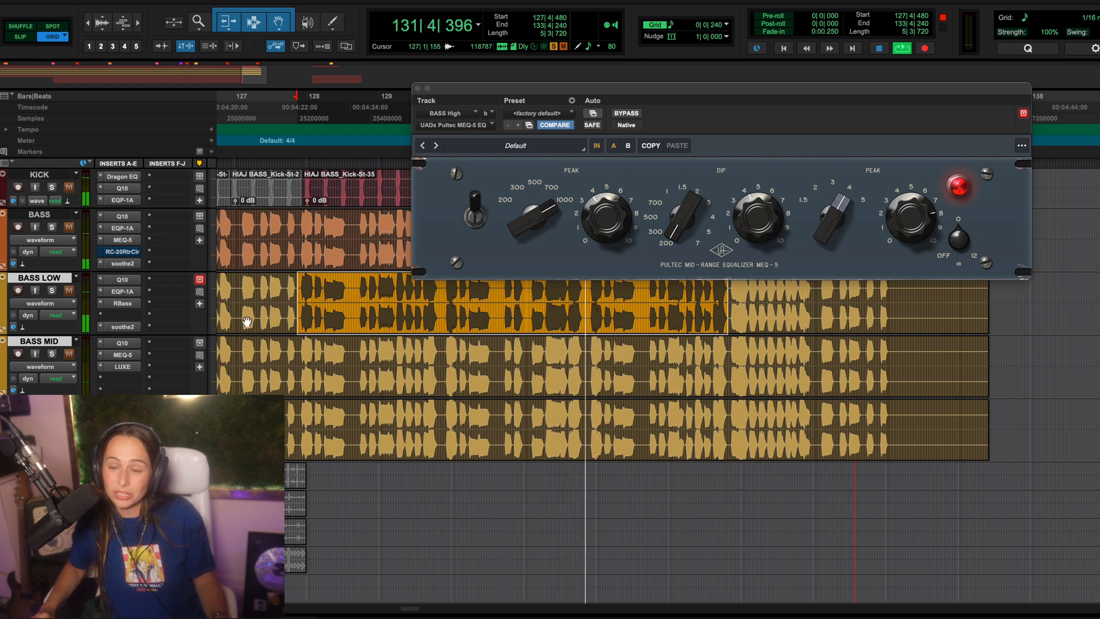
click(633, 114)
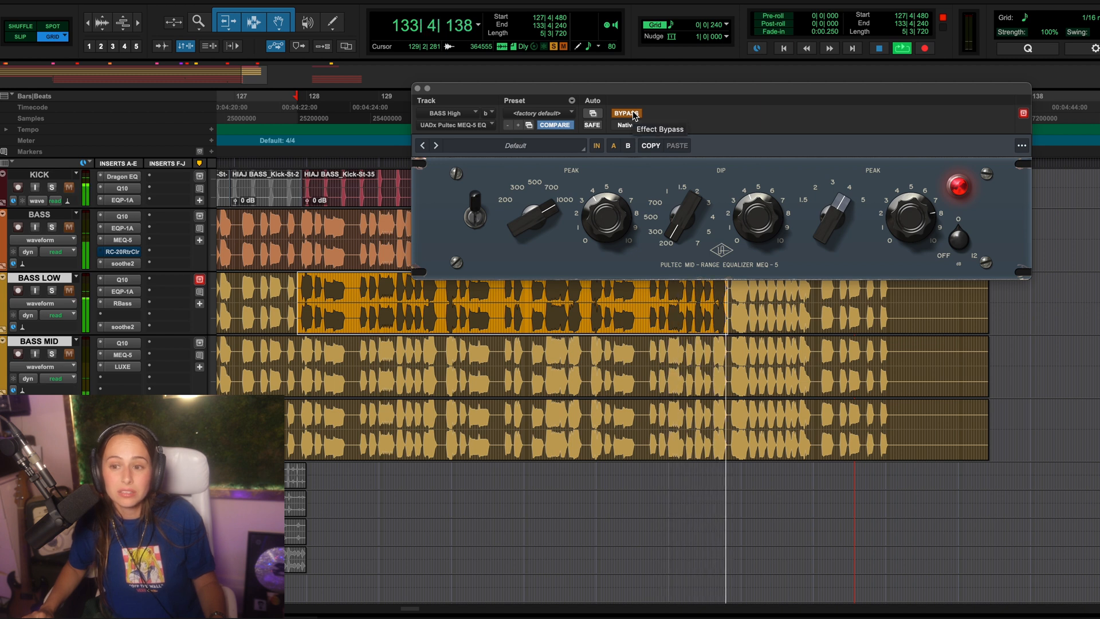
click(633, 114)
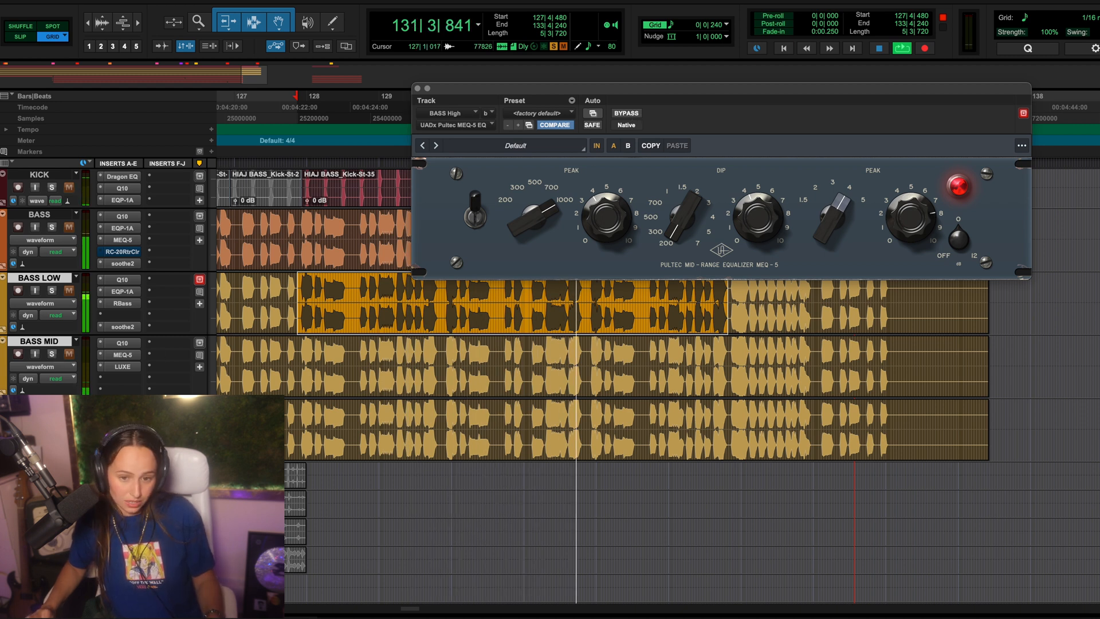
Step: Compare RC-20 on BASS High bypassed and active, audition it without its Digital and Space modules, and leave both modules enabled
click(122, 429)
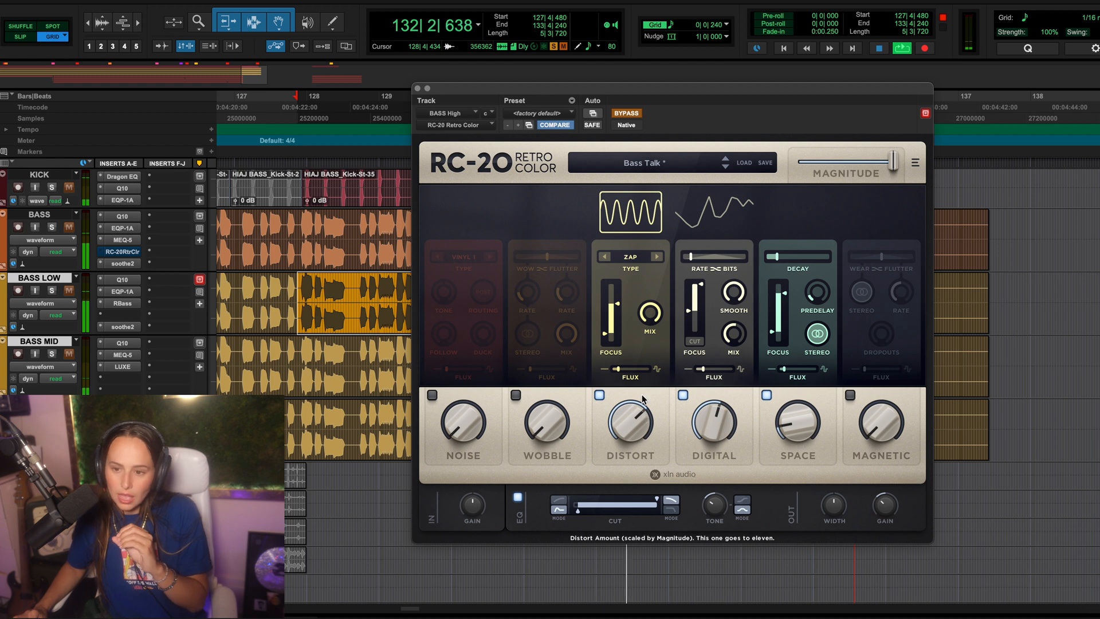
click(624, 113)
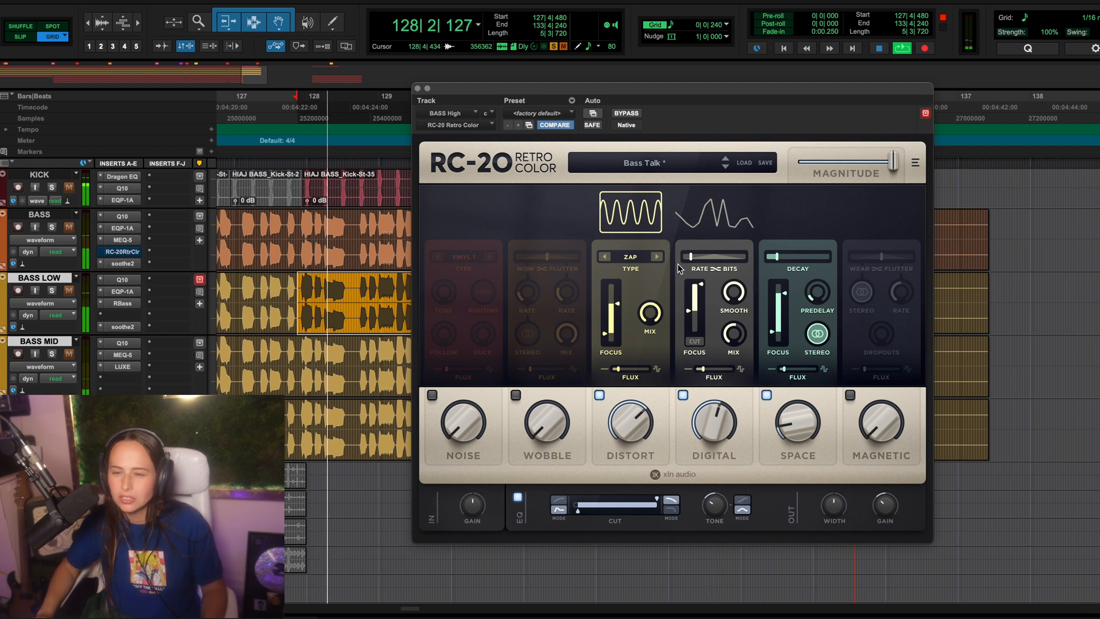
click(683, 395)
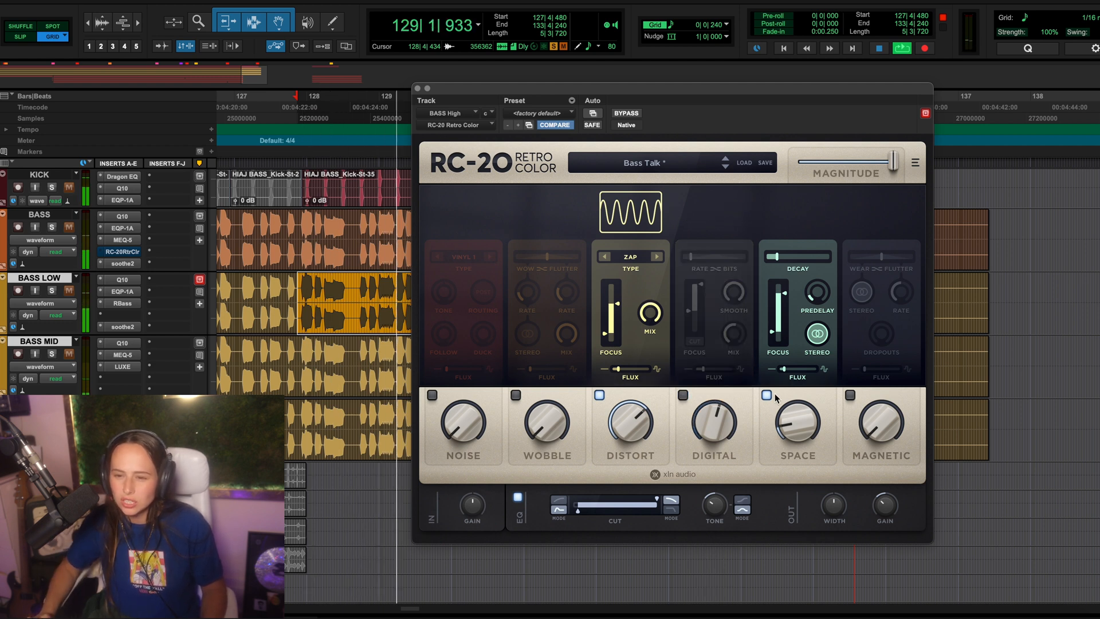
click(767, 395)
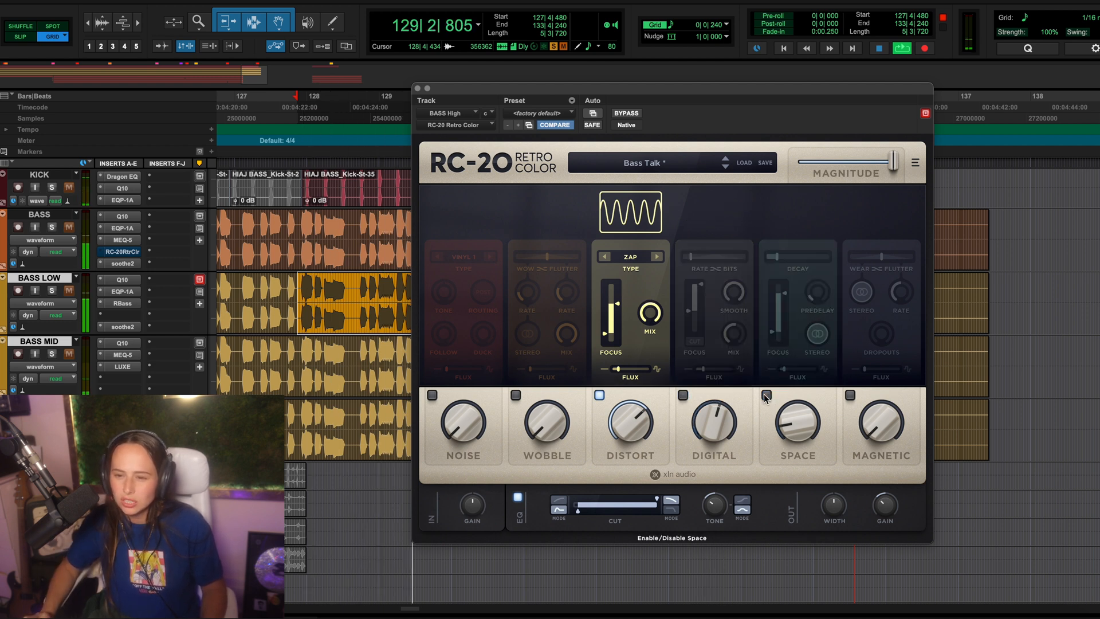
click(683, 395)
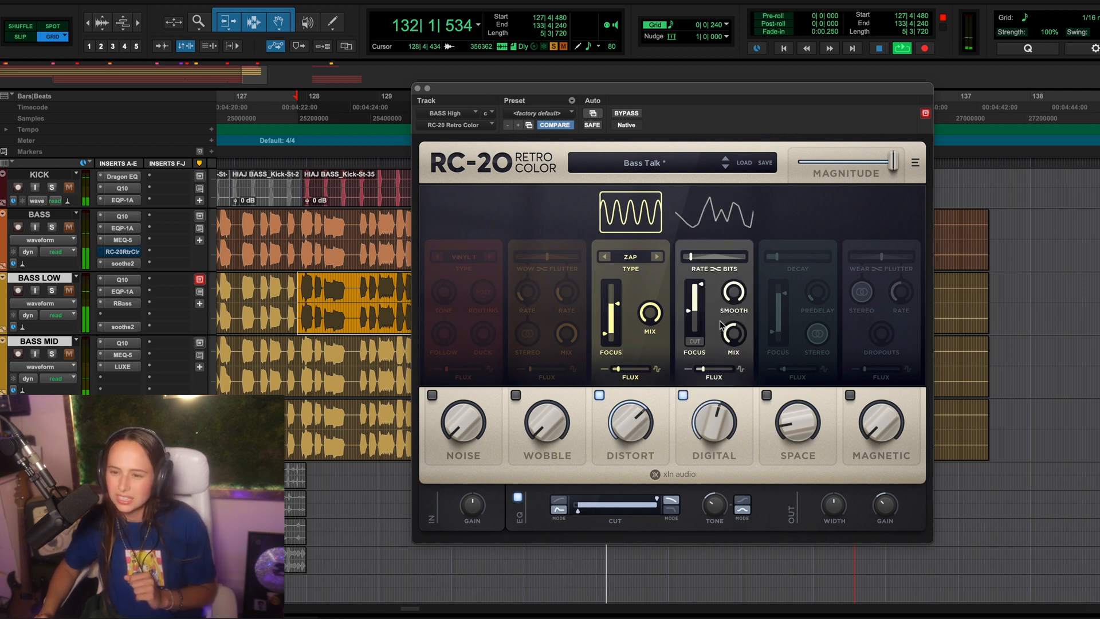
click(766, 399)
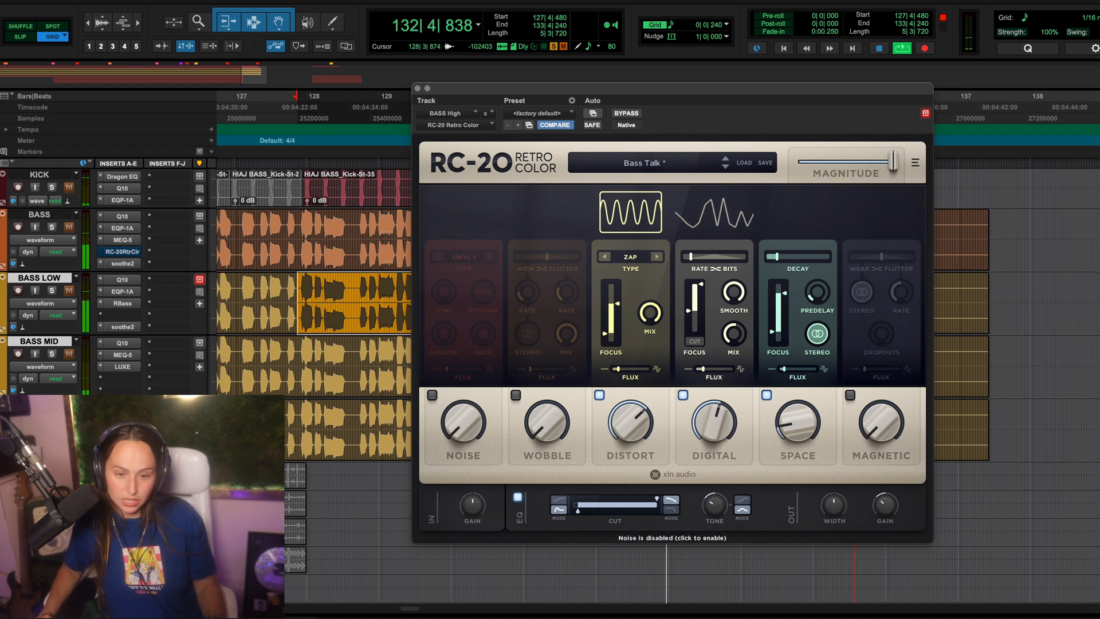
Step: Compare PS22 Spread on BASS High bypassed and active, including with BASS MID, BASS LOW and KICK soloed alongside, leave it active and close it
click(122, 453)
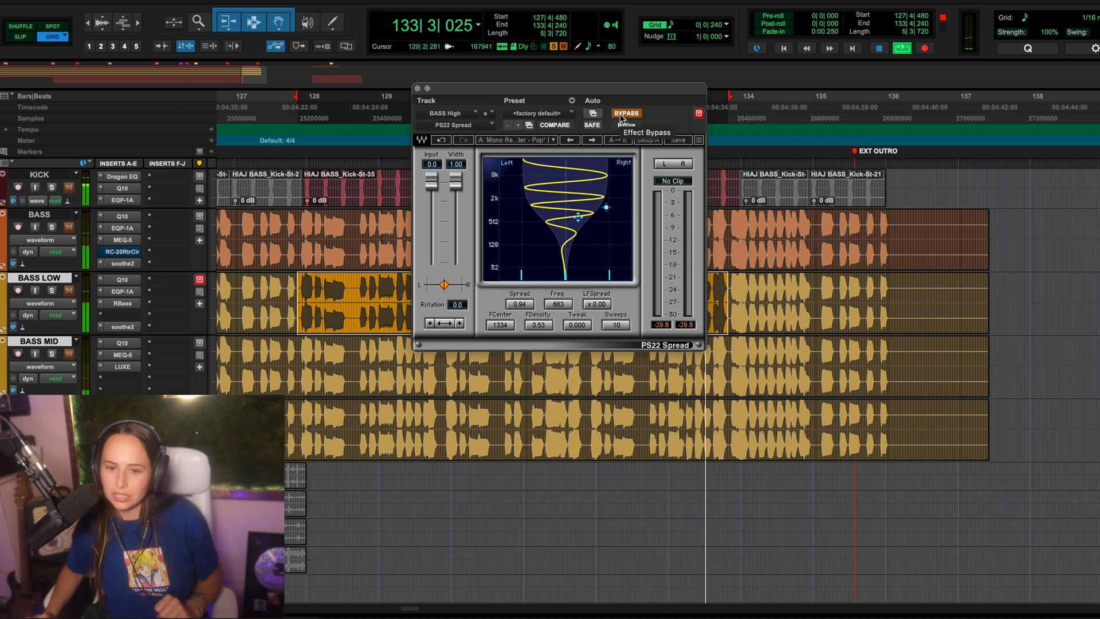
click(625, 114)
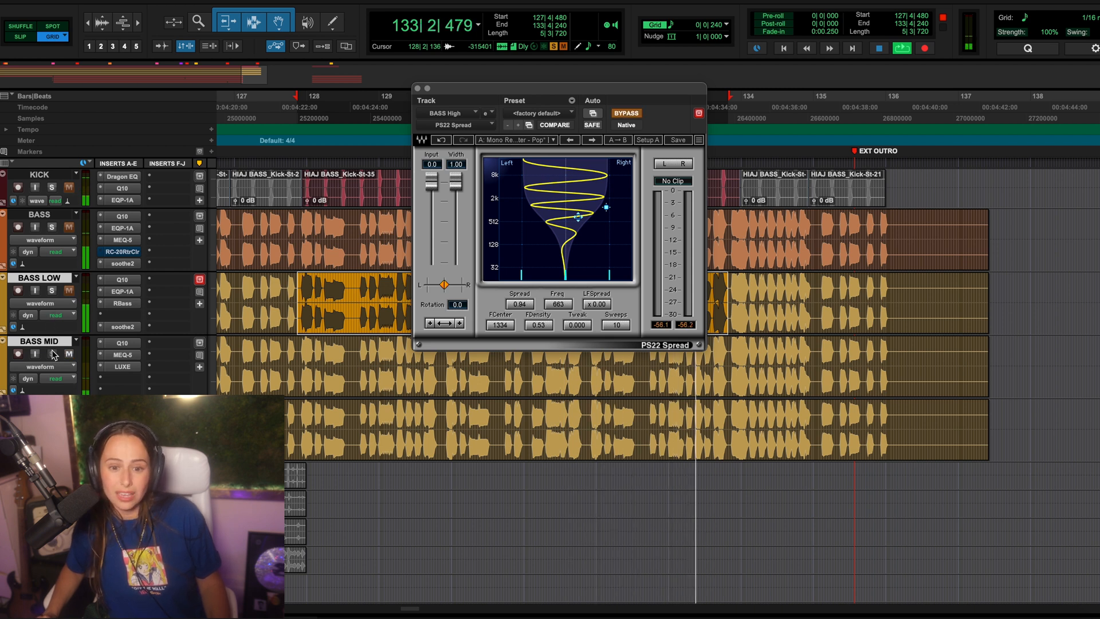
click(52, 354)
click(52, 289)
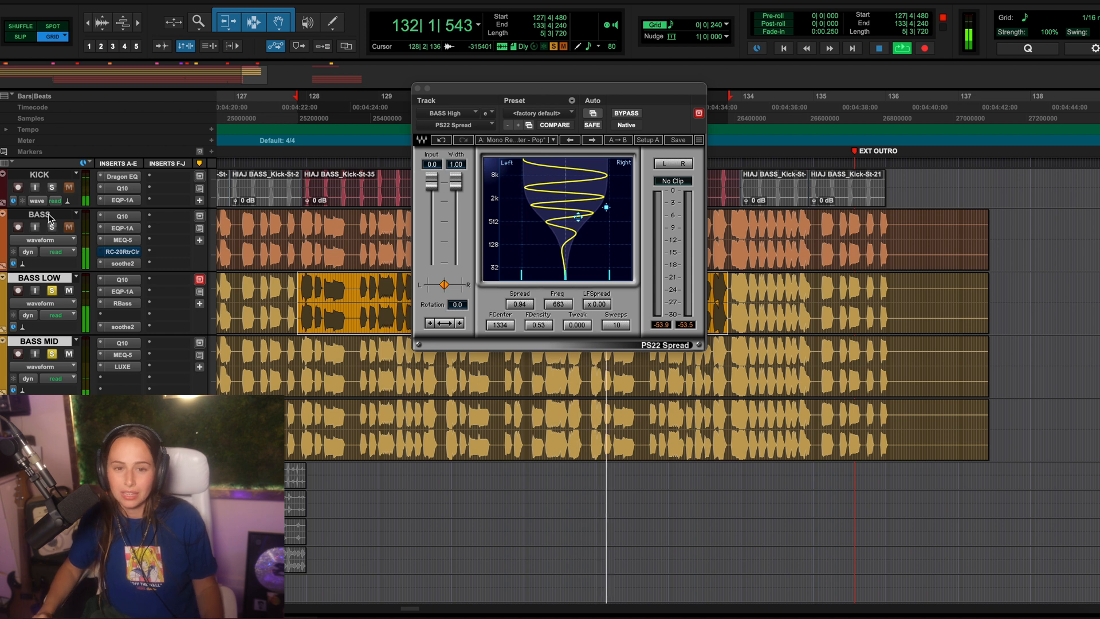
click(51, 187)
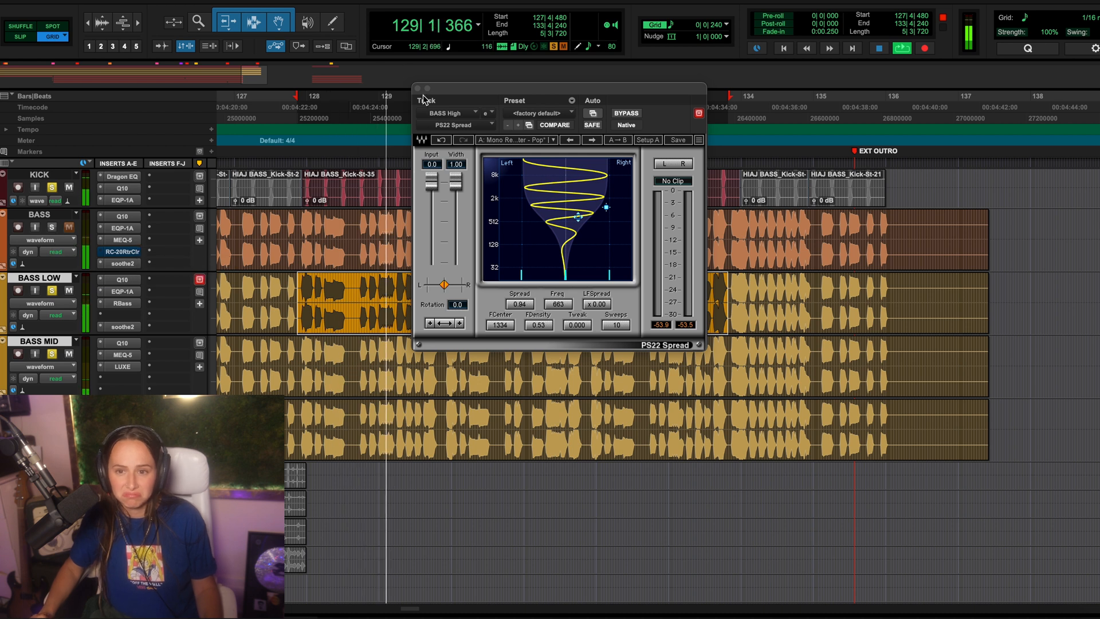
click(625, 113)
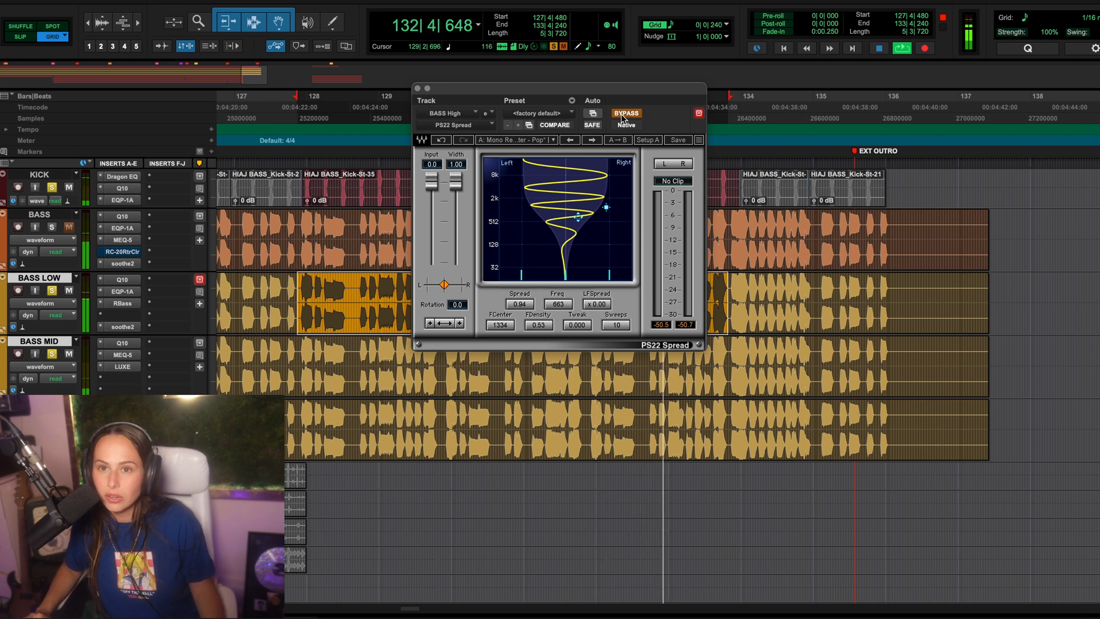
click(625, 114)
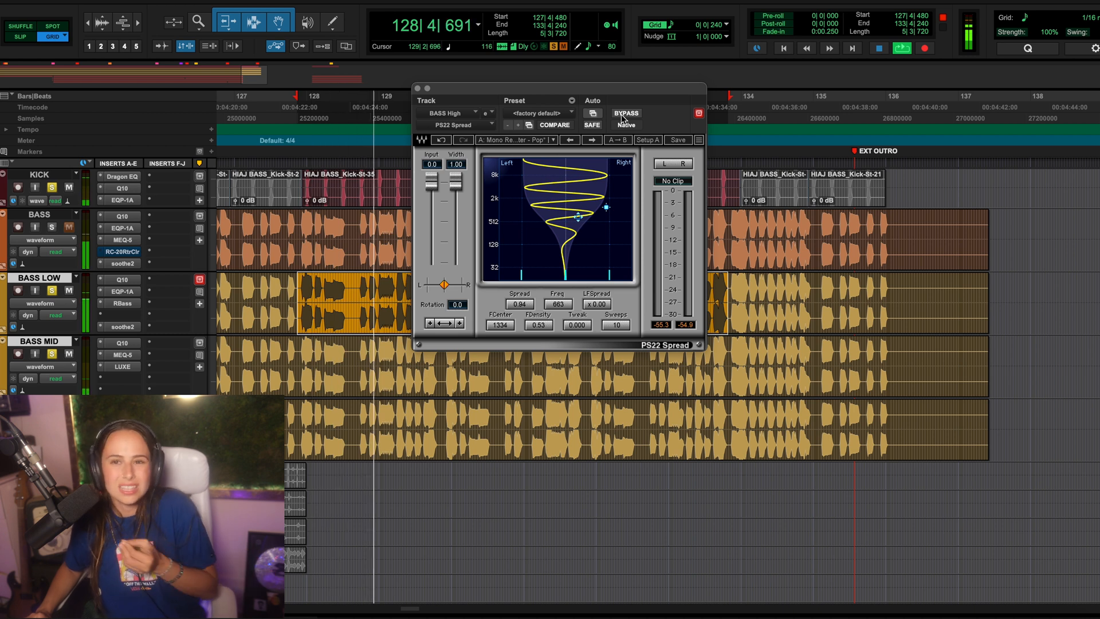
click(417, 89)
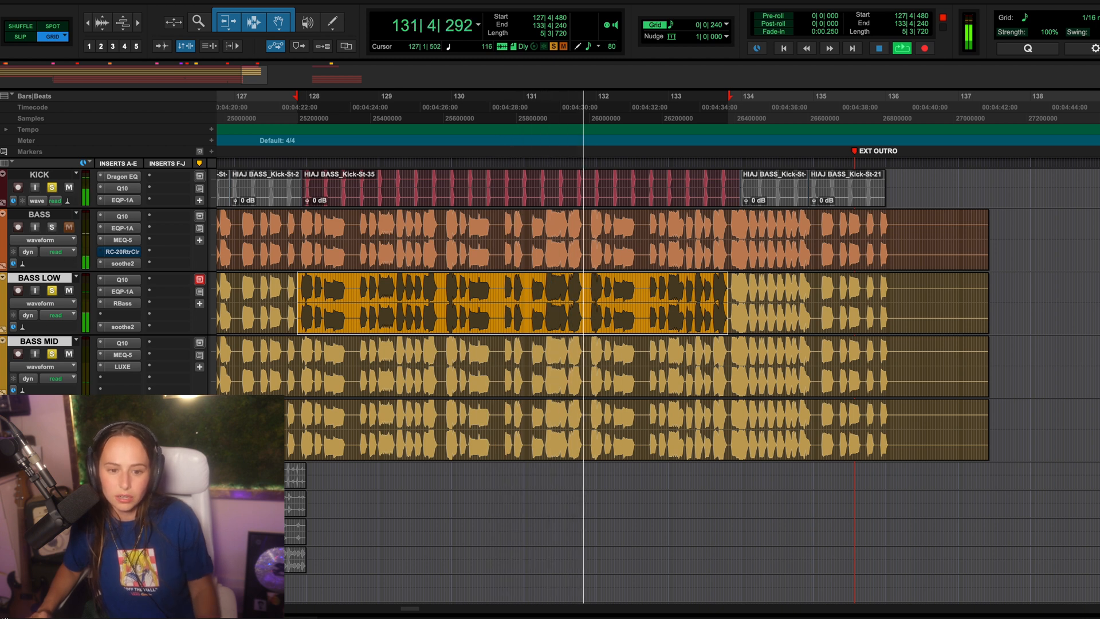
Step: Show the track list, compare the soloed BASS against its split tracks by swapping their mutes, leave BASS muted and stop playback
click(5, 613)
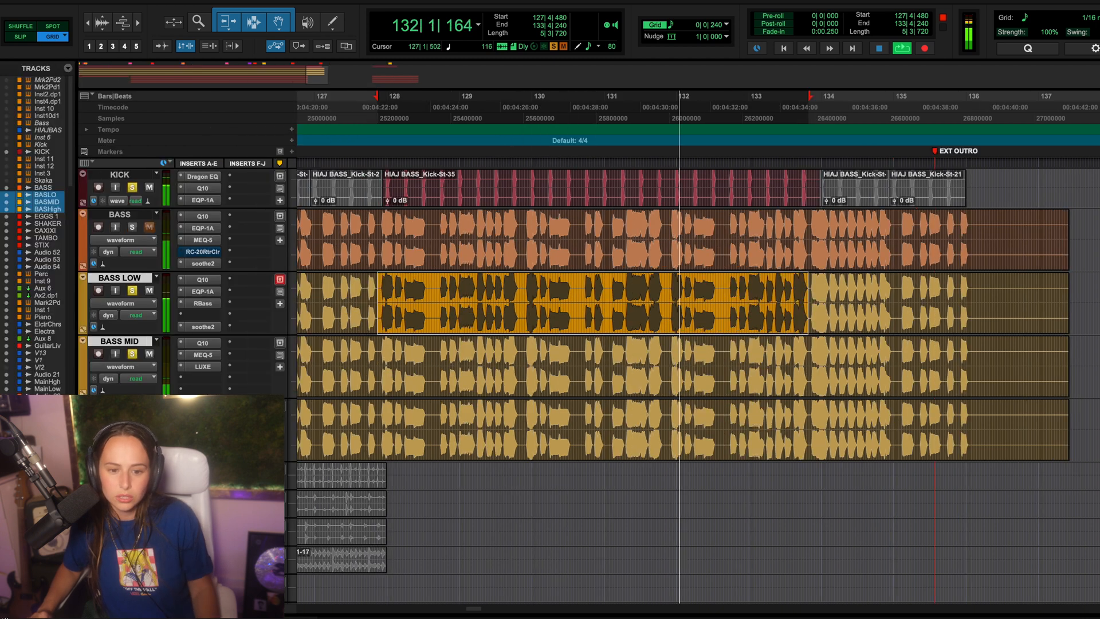
click(149, 291)
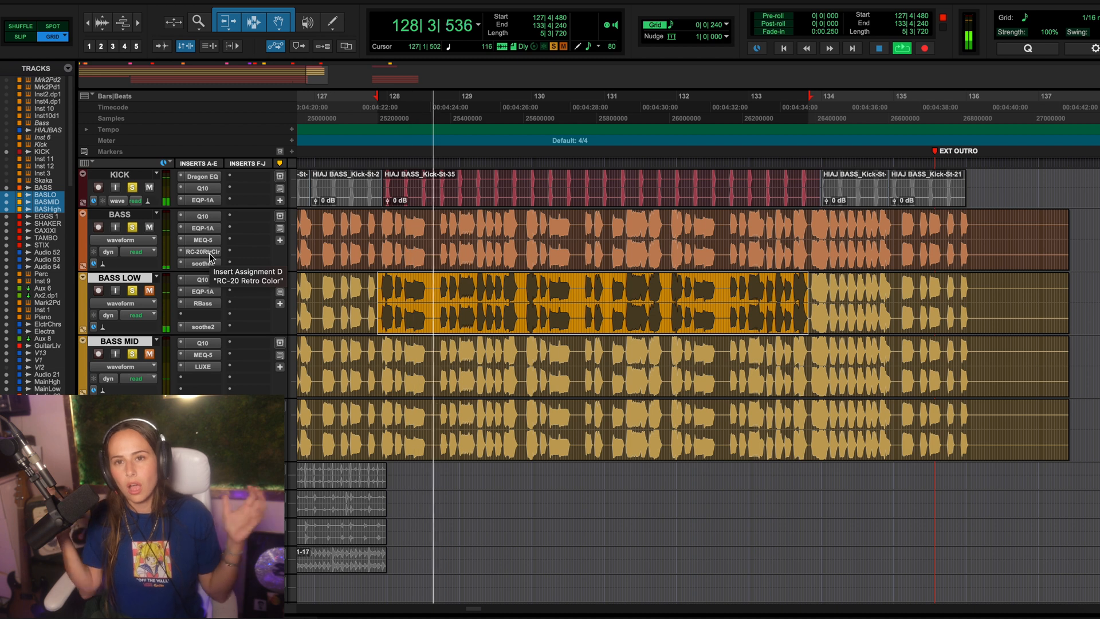
click(150, 228)
click(148, 293)
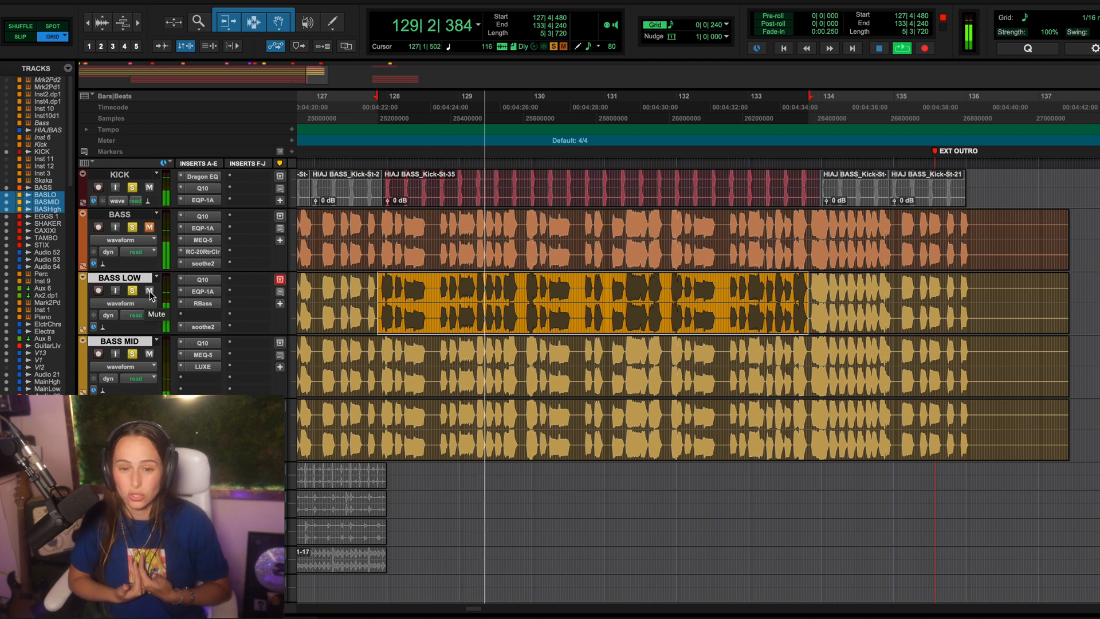
key(space)
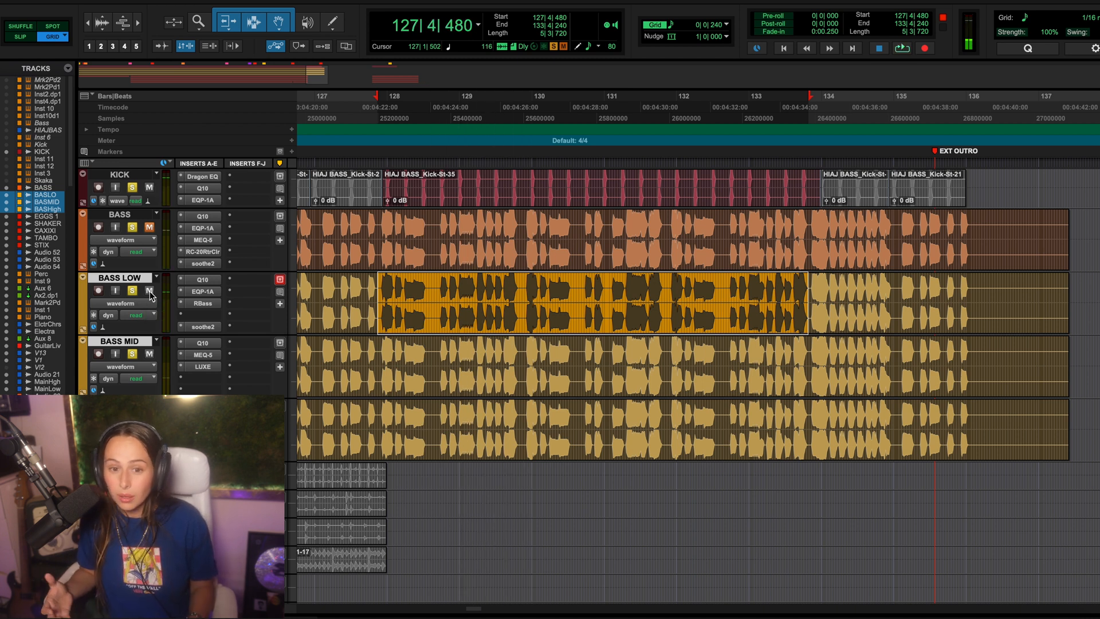